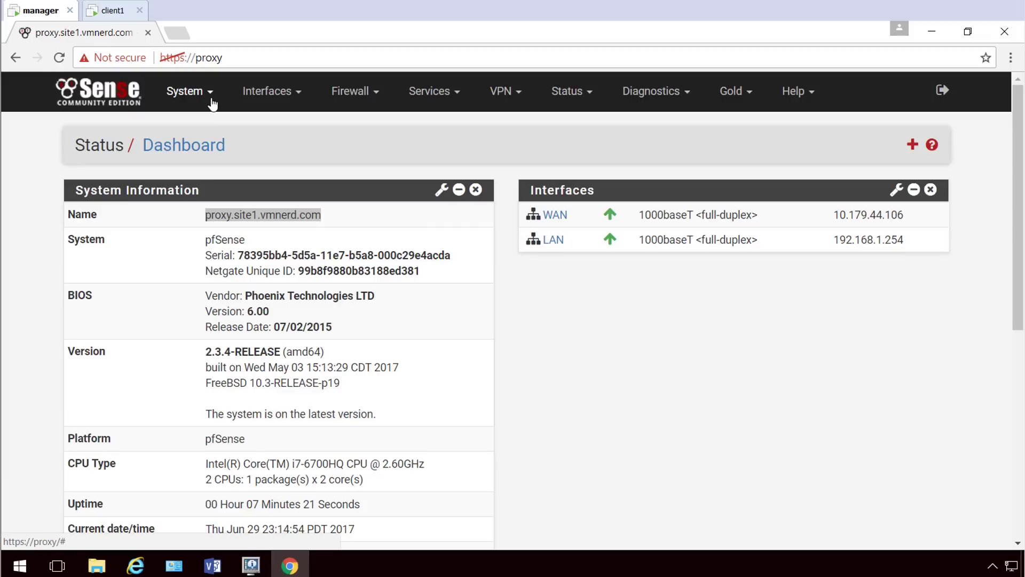
Start a new internal certificate authority with descriptive name Proxy-CA.
click(212, 103)
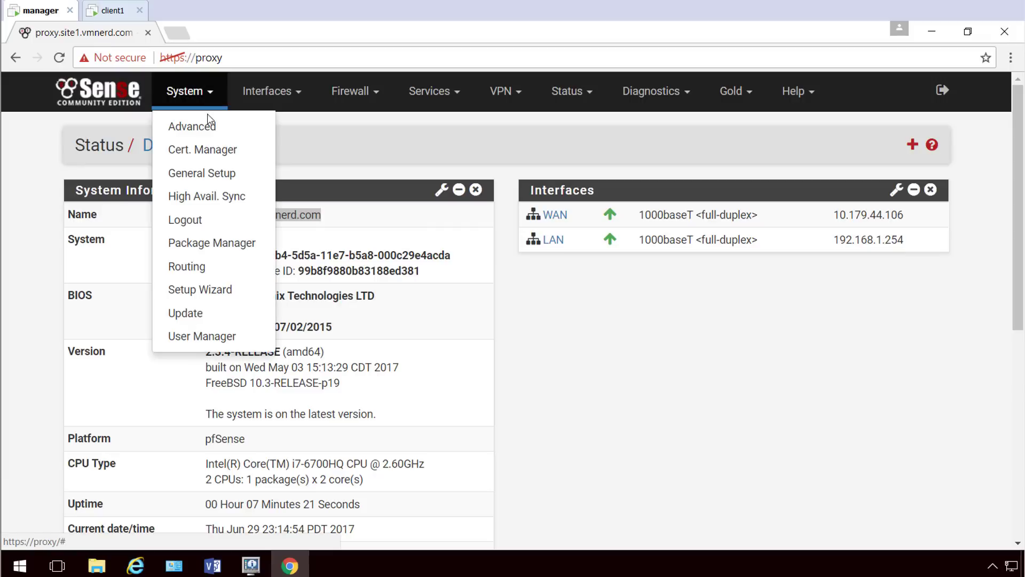
click(205, 152)
click(937, 314)
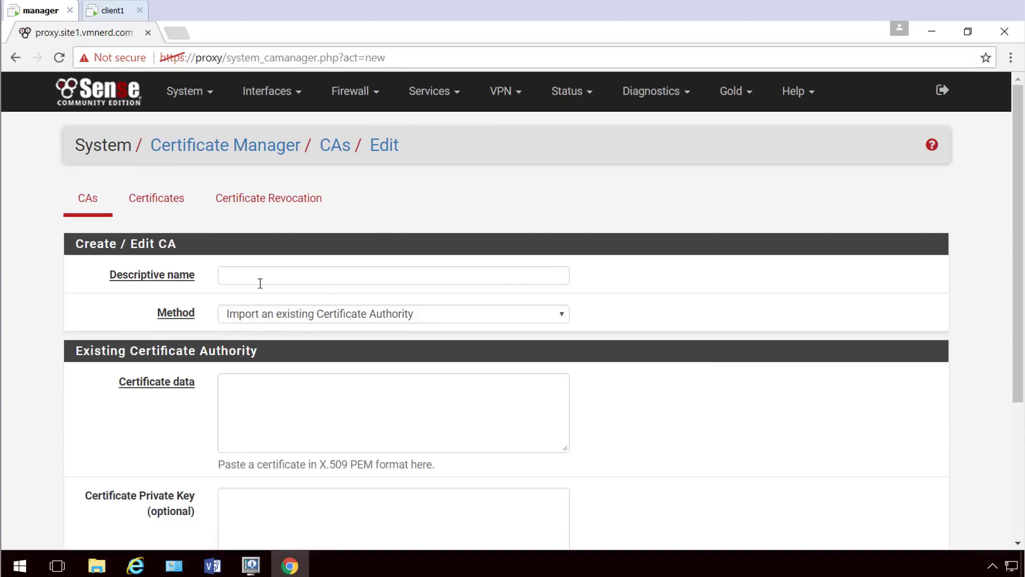
click(272, 321)
click(301, 343)
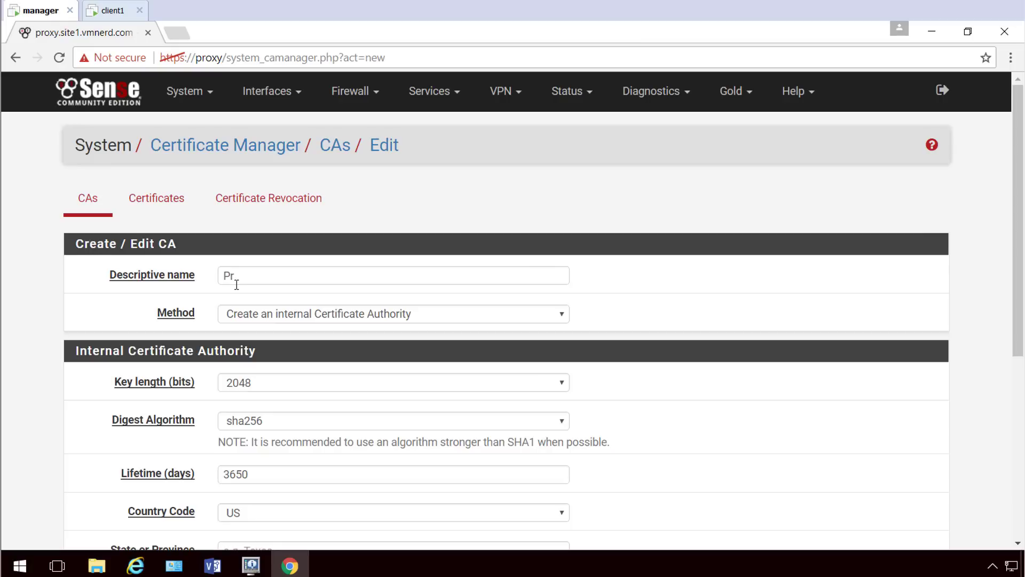
click(236, 284)
text(Proxy-CA)
Fill in state CA, city Los Angeles, organization VMNerd, a support e-mail and common name Proxy-CA.
scroll(221, 291, down, 5)
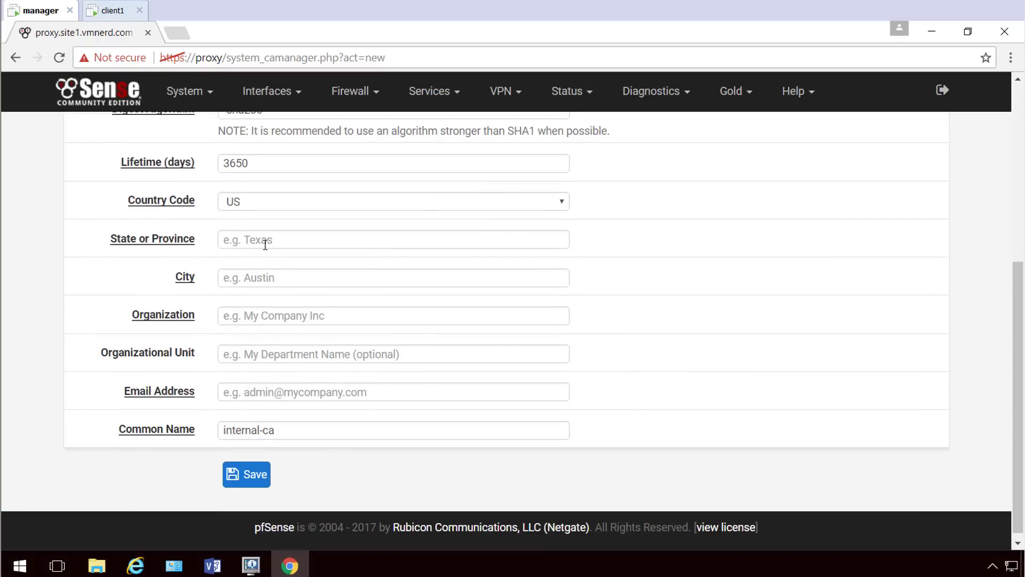
click(265, 245)
text(CA)
click(244, 277)
text(Los Angeles)
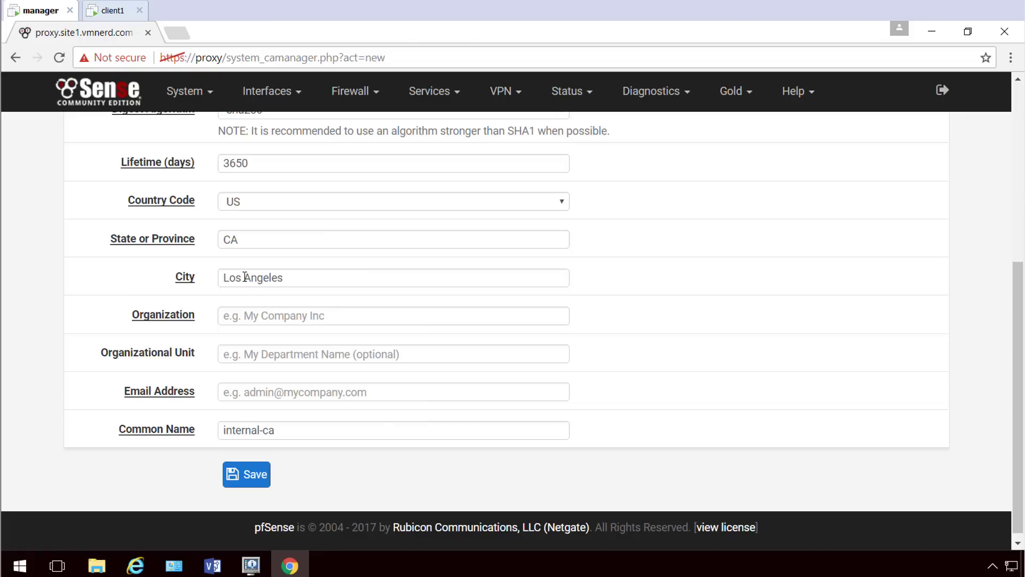
click(252, 317)
text(VMNerd)
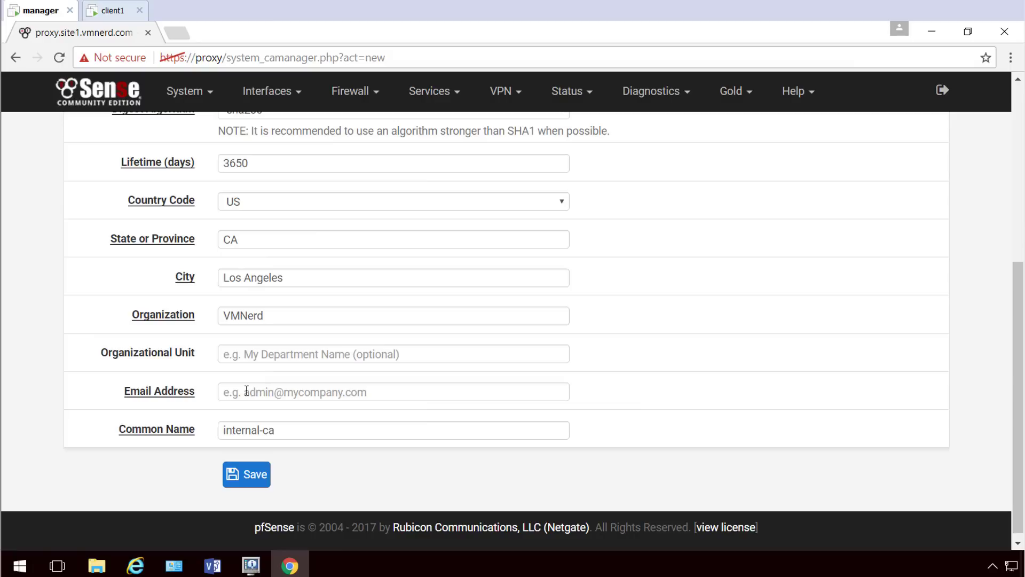
click(275, 390)
text(proxy.site1.vmnerd.com)
drag(254, 392, 177, 394)
text(support@)
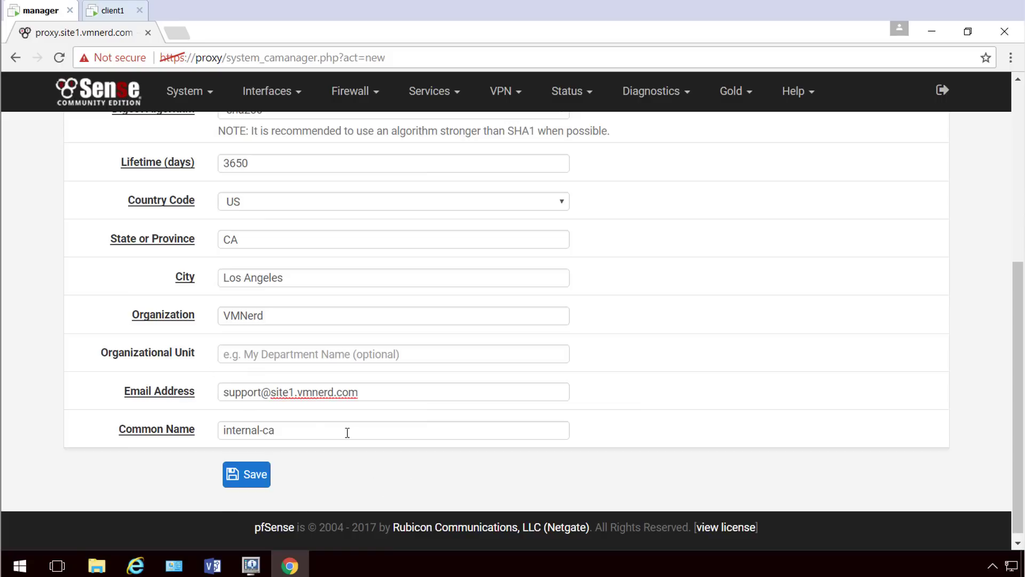
drag(288, 429, 259, 396)
text(Proxy-CA)
Review and save the Proxy-CA certificate authority.
scroll(308, 335, up, 3)
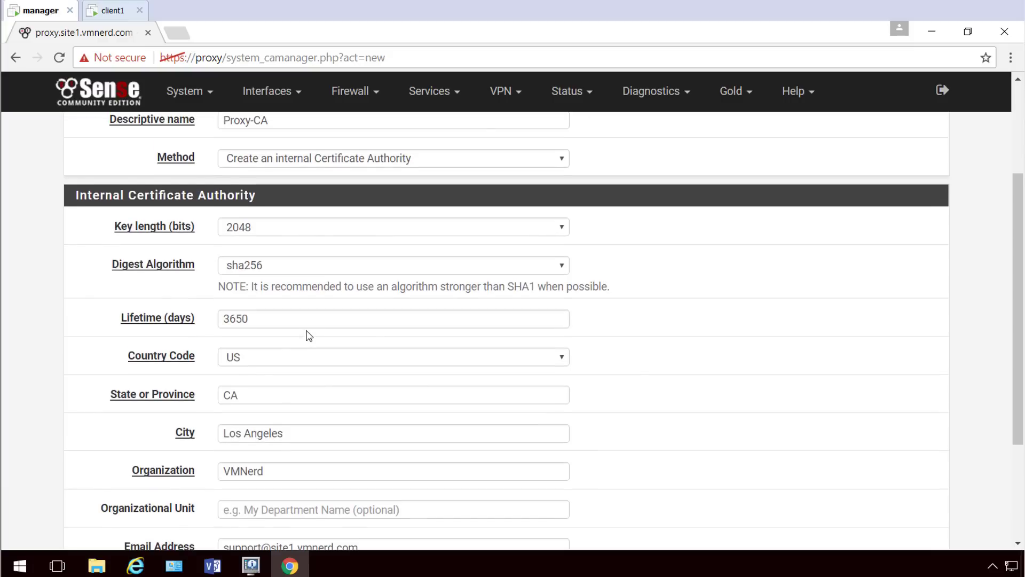
scroll(308, 336, down, 3)
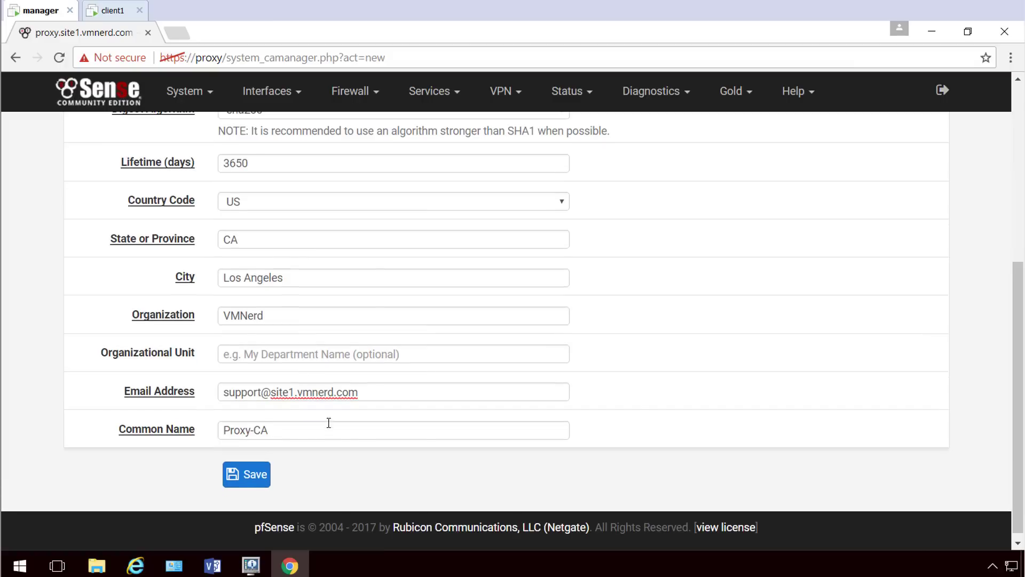
scroll(361, 426, up, 5)
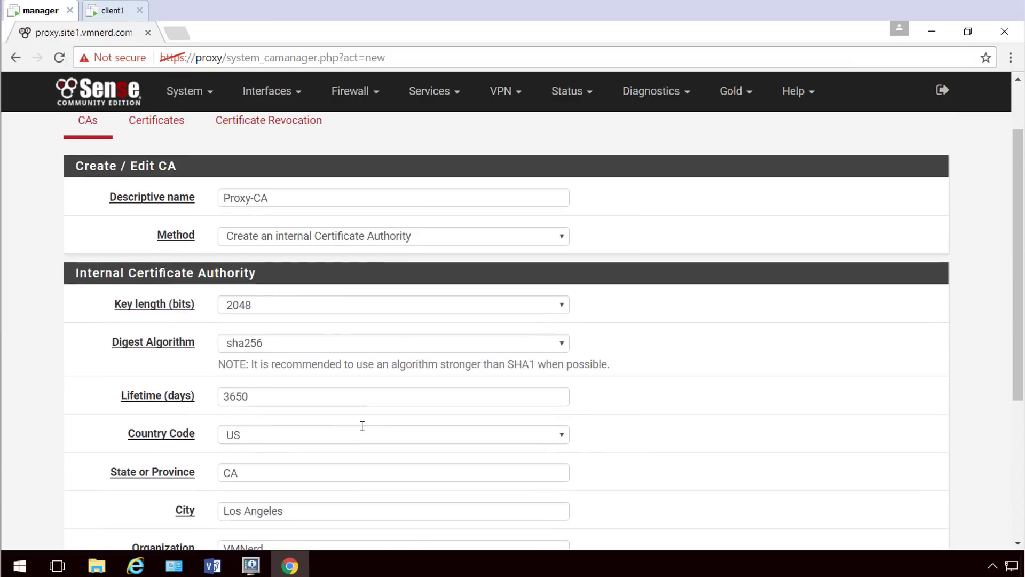
scroll(362, 425, down, 5)
click(260, 470)
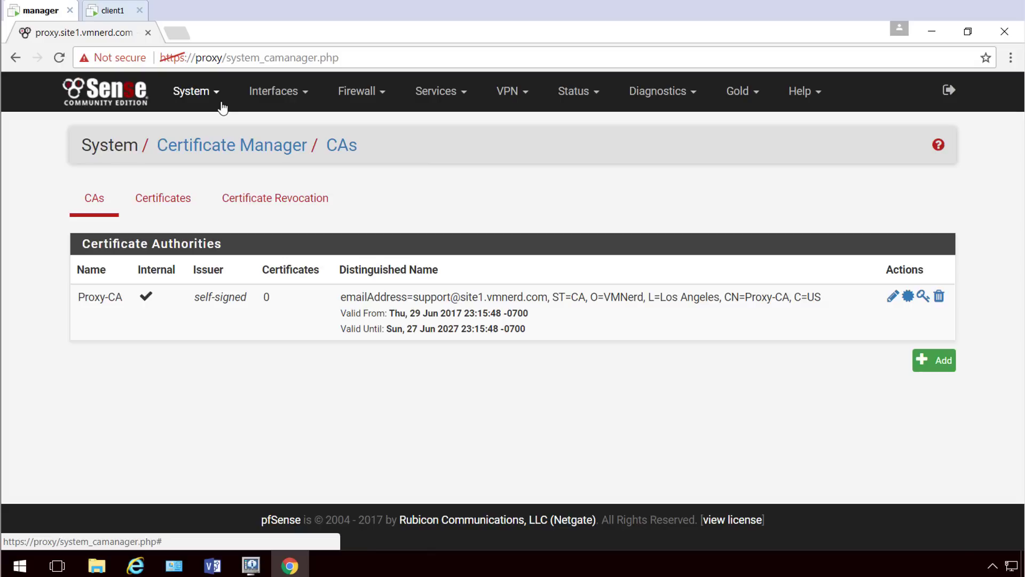
On the client workstation, open Chrome and search for 'test proxy server'.
click(223, 106)
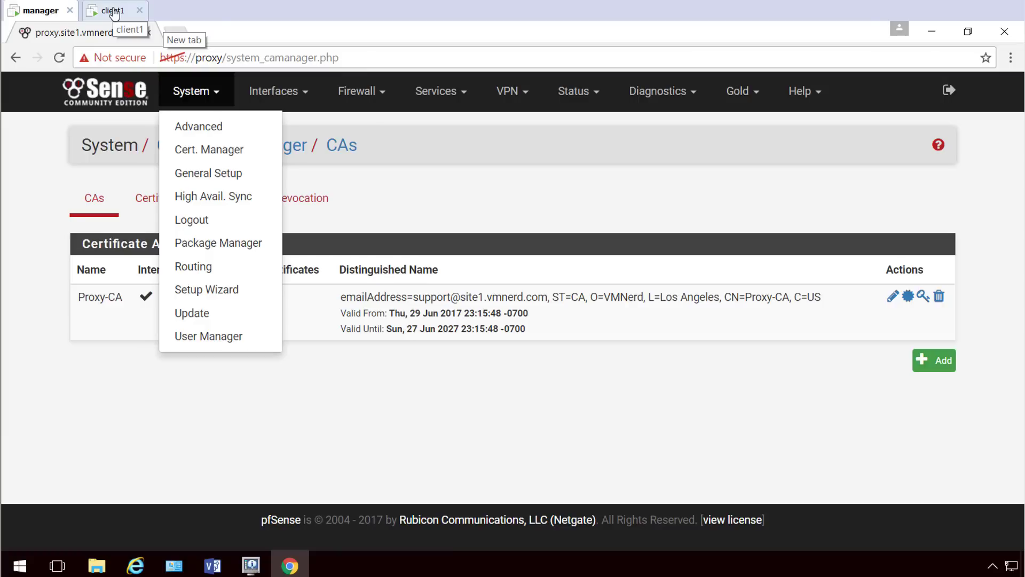
click(114, 12)
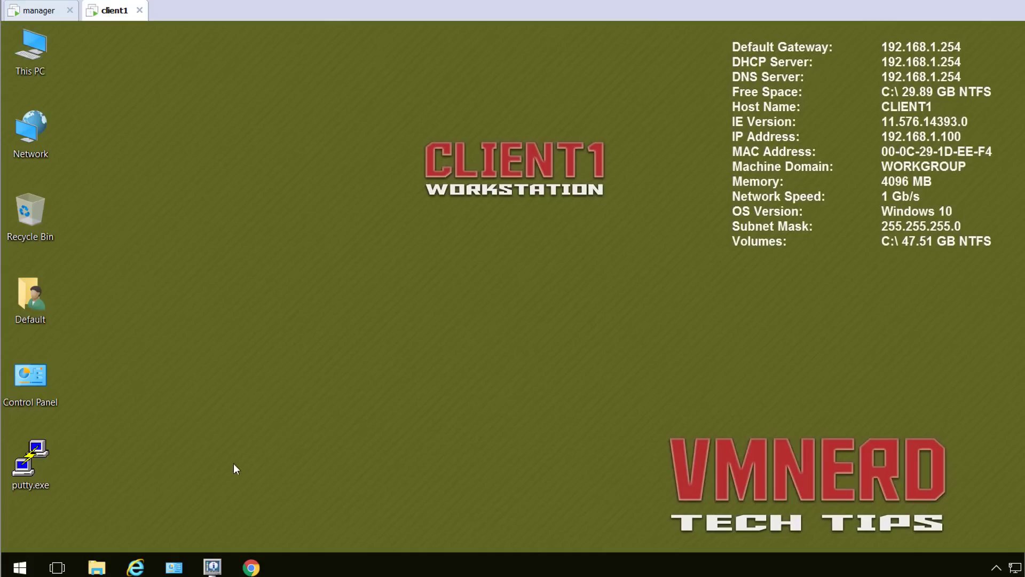
click(255, 571)
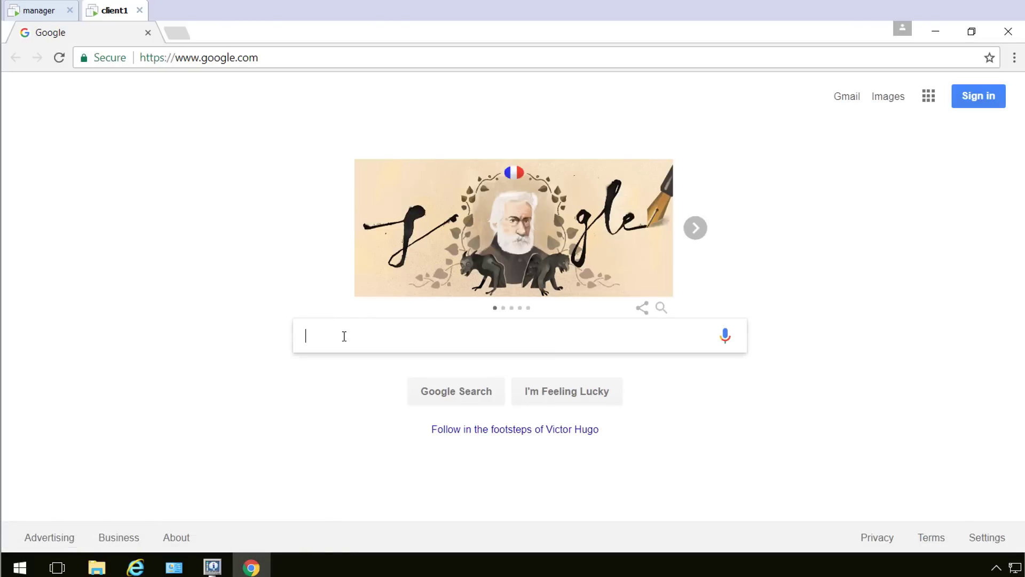
text(proxy)
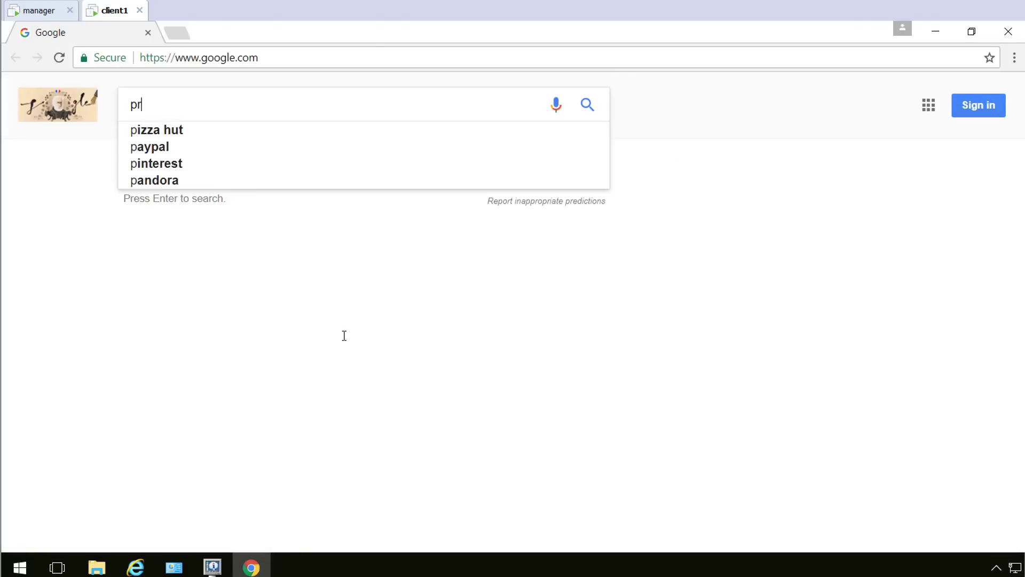
key(BackSpace)
key(BackSpace)
key(BackSpace)
key(BackSpace)
key(BackSpace)
key(BackSpace)
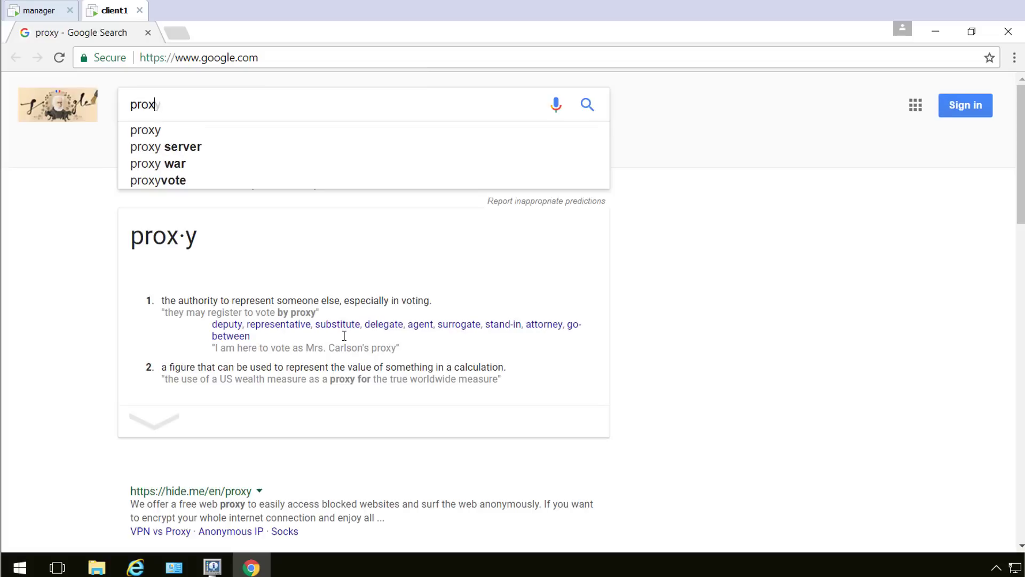
text(test p)
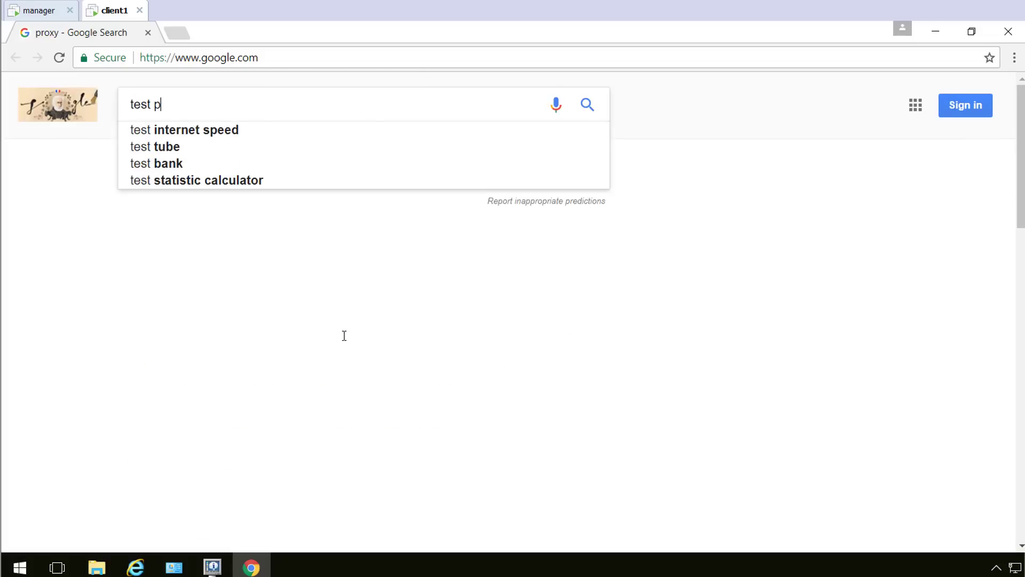
text(roxy server)
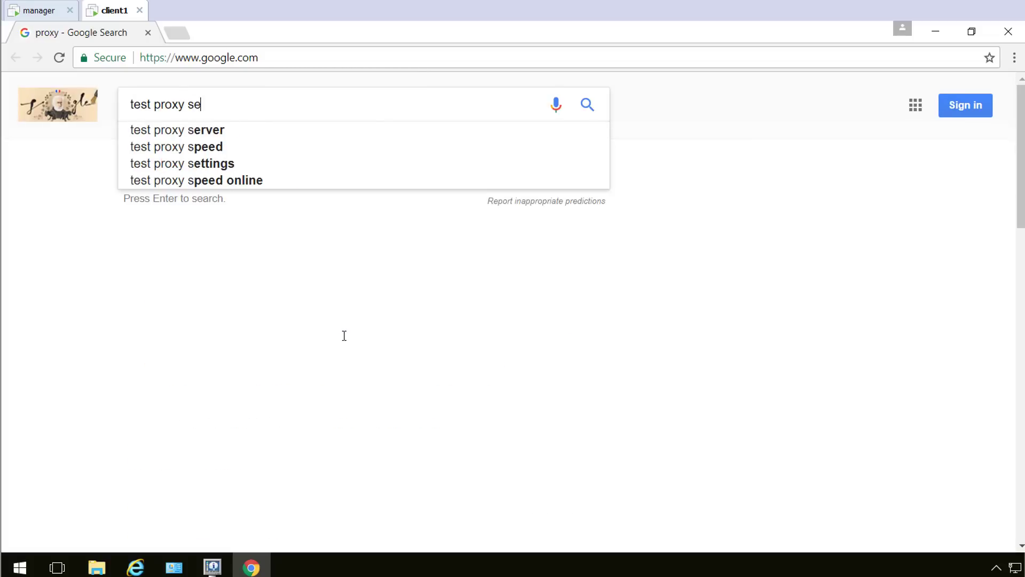
key(Return)
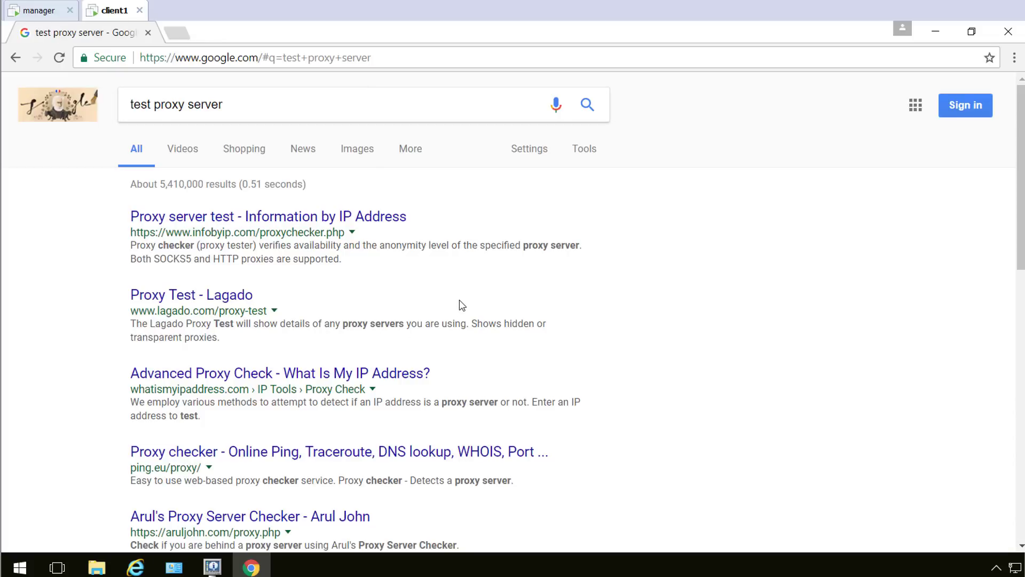
Open the Lagado proxy test and read its no-proxy verdict and request headers.
scroll(458, 302, down, 1)
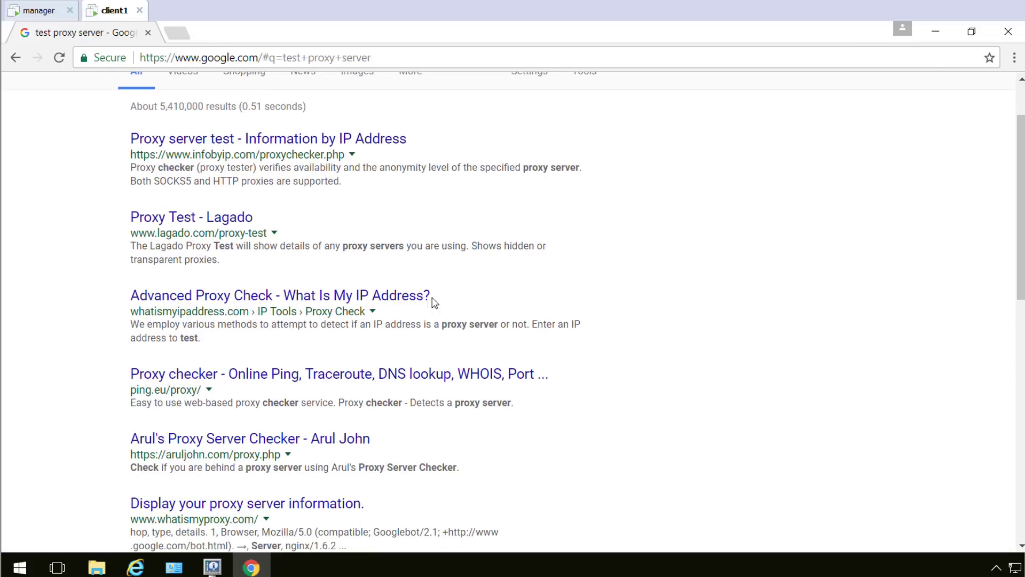
click(238, 219)
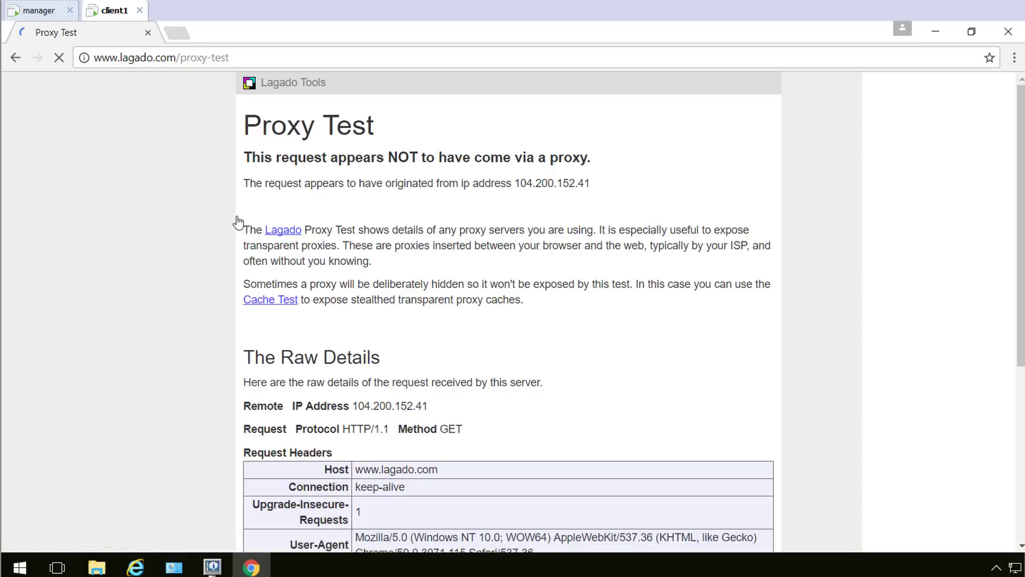
drag(251, 157, 591, 158)
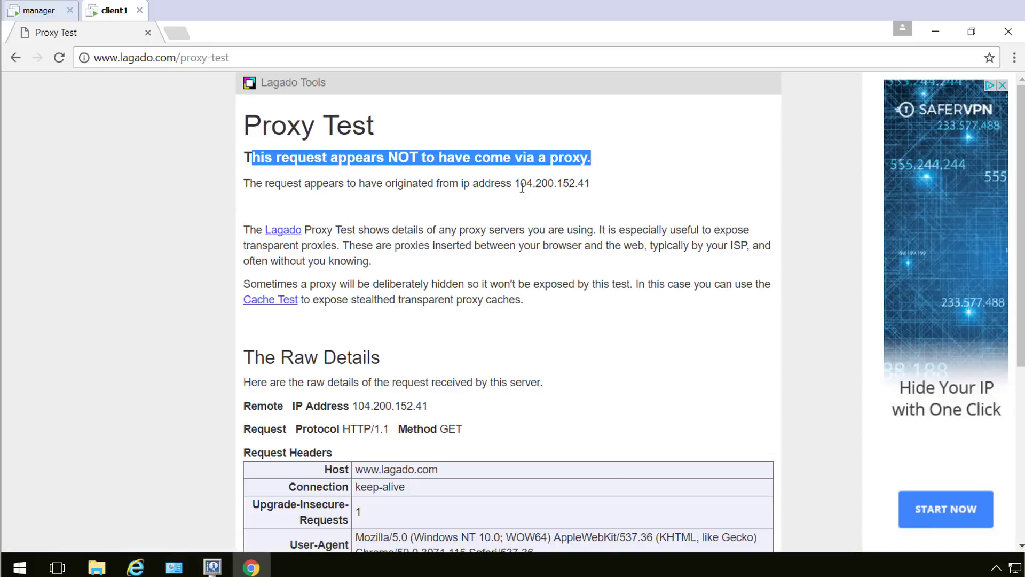
click(439, 184)
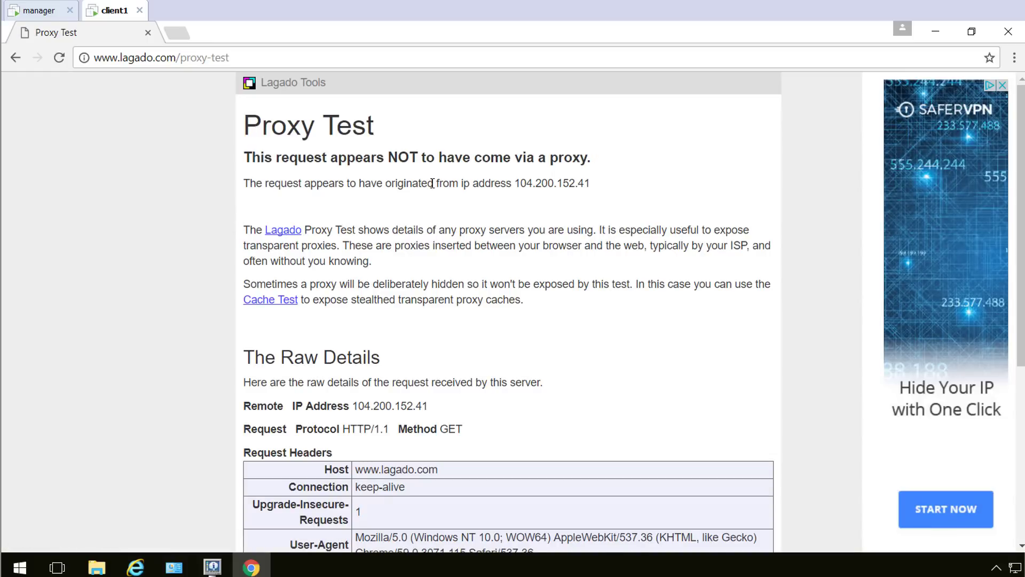
scroll(433, 183, down, 4)
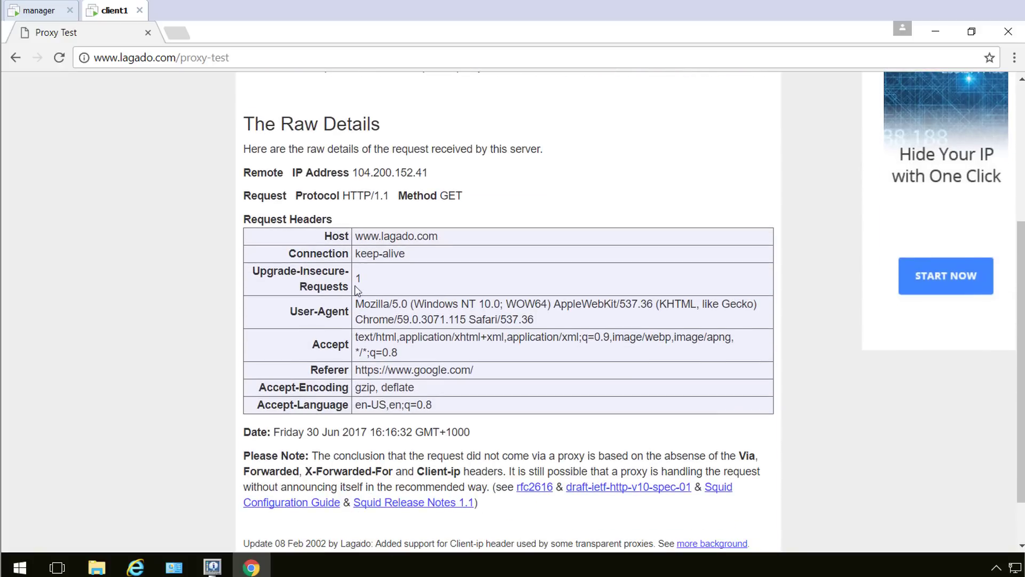
drag(292, 243, 264, 139)
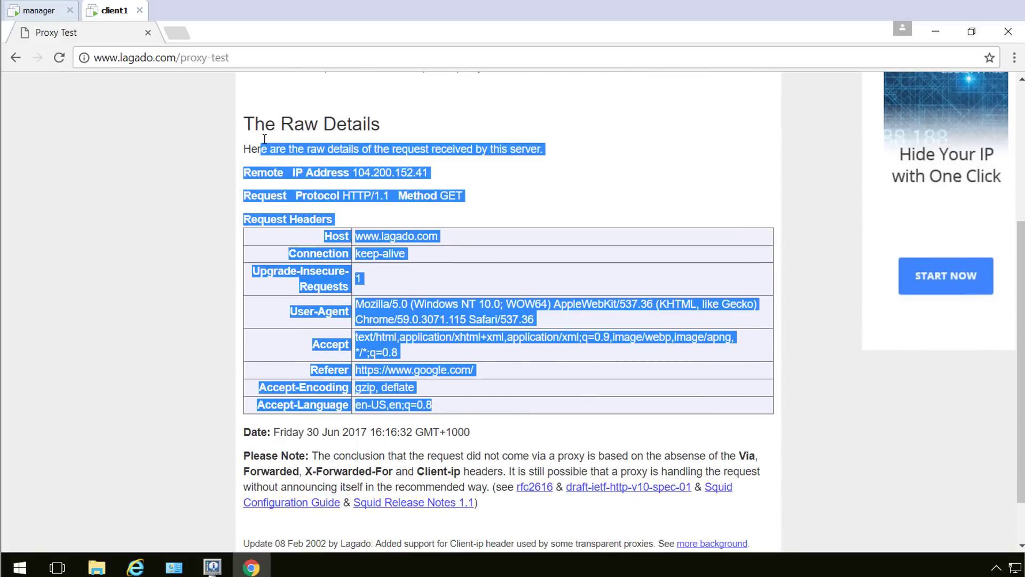
click(489, 177)
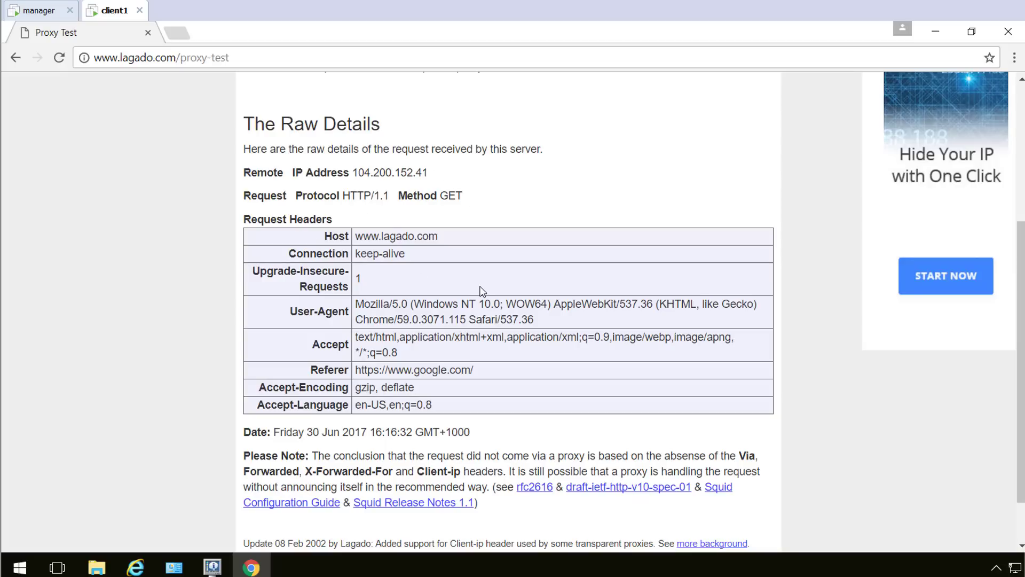
Review the note about proxy headers, then minimize Chrome to the desktop.
scroll(483, 290, down, 1)
scroll(491, 293, up, 5)
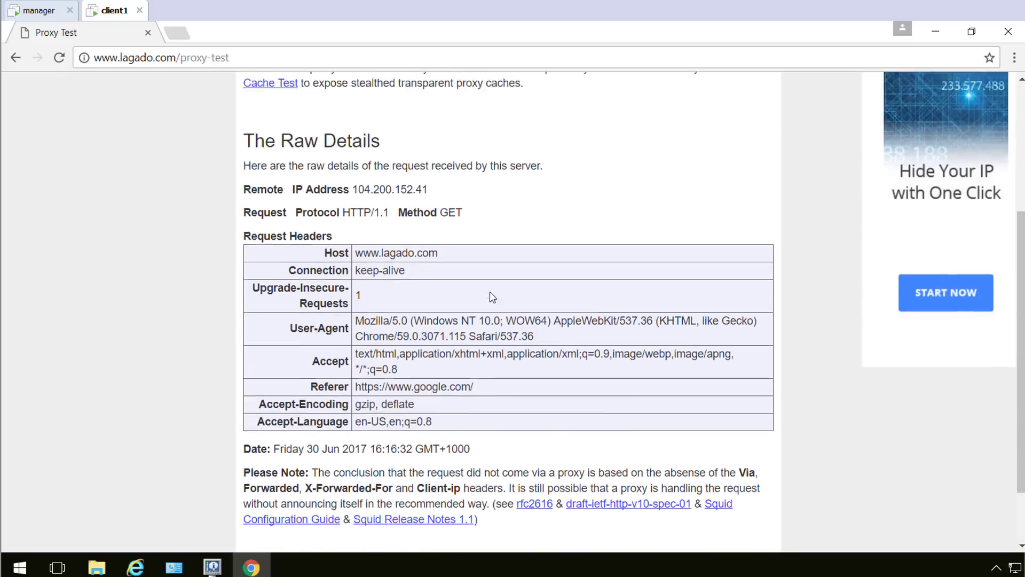
scroll(487, 296, down, 5)
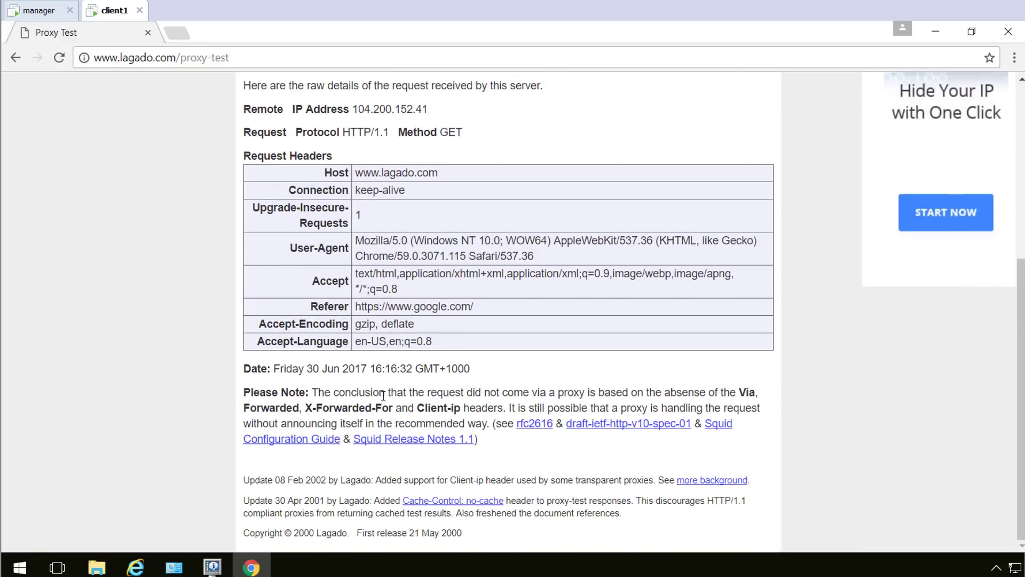
drag(256, 408, 752, 402)
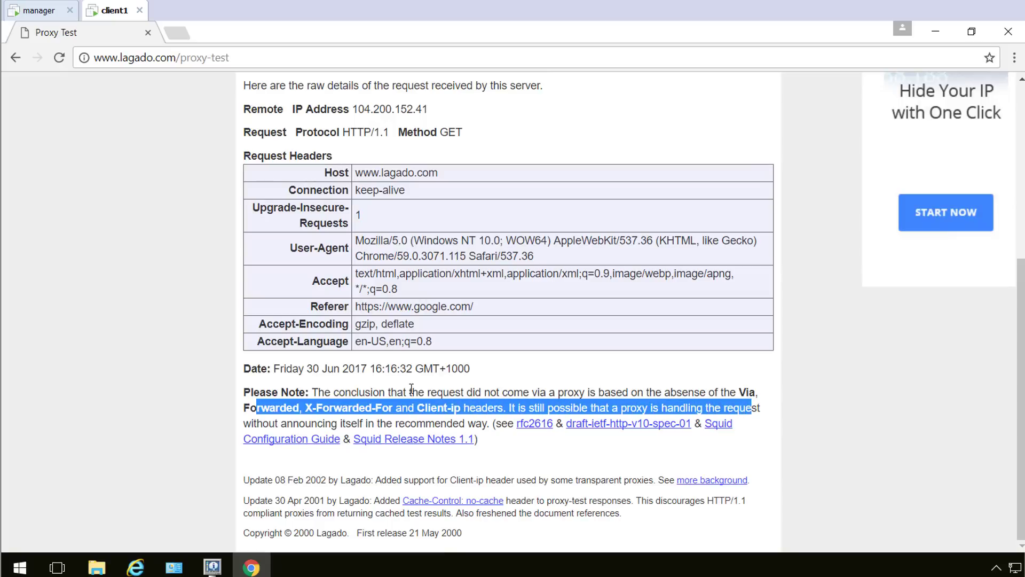
scroll(330, 393, up, 5)
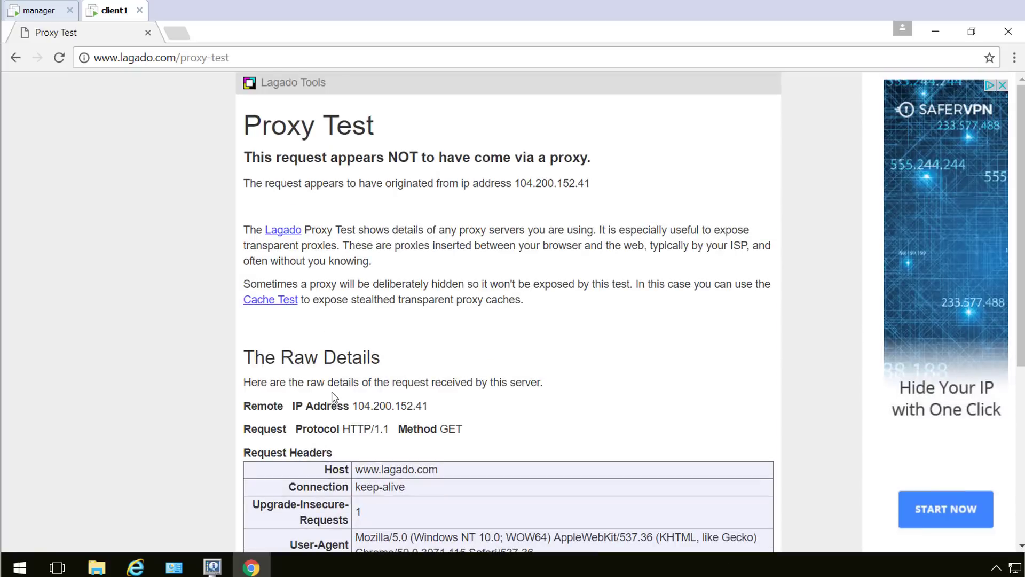
click(928, 25)
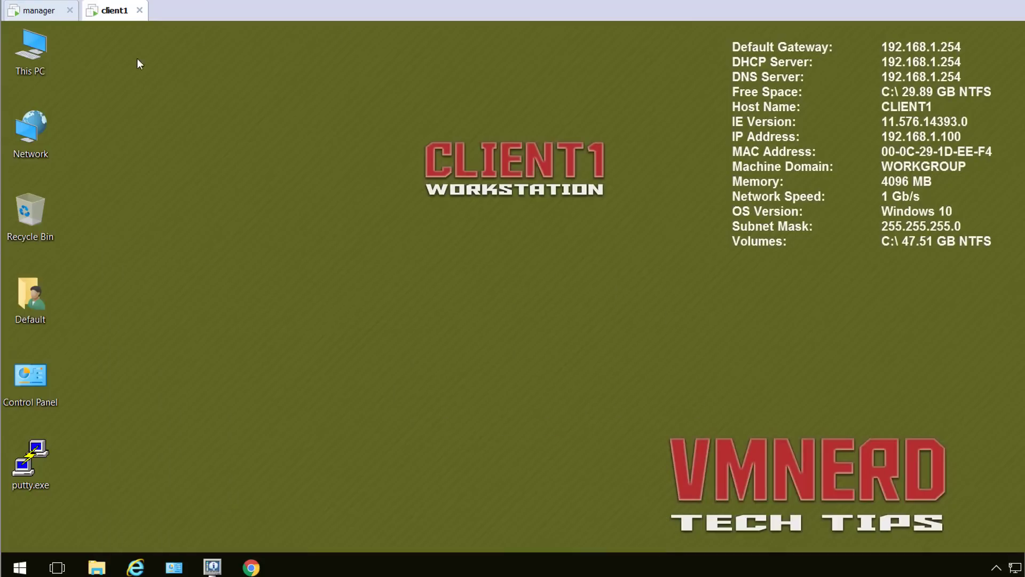
Find squid under Available Packages with a 'proxy' search and install pfSense-pkg-squid.
click(49, 16)
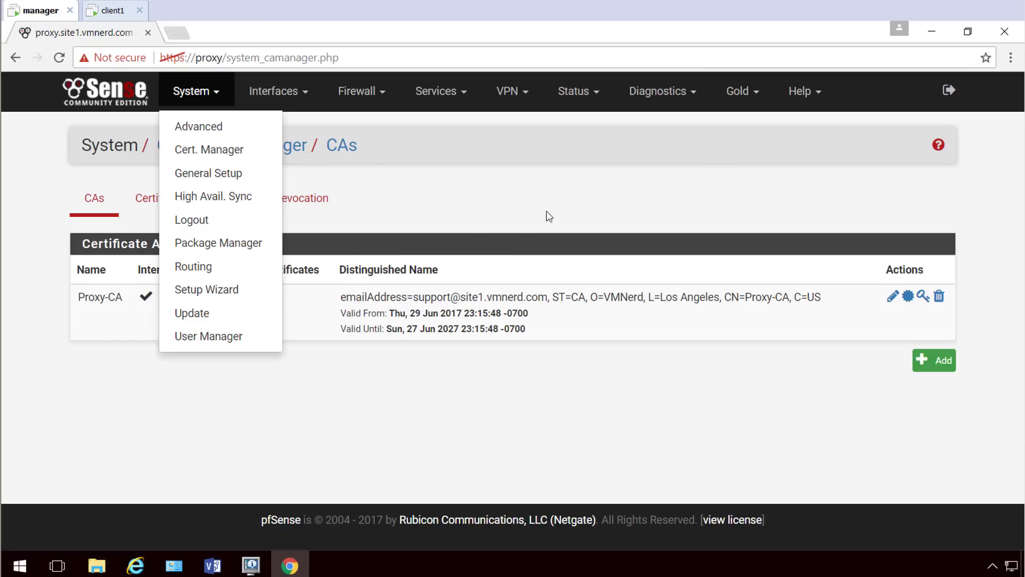
click(219, 89)
click(219, 90)
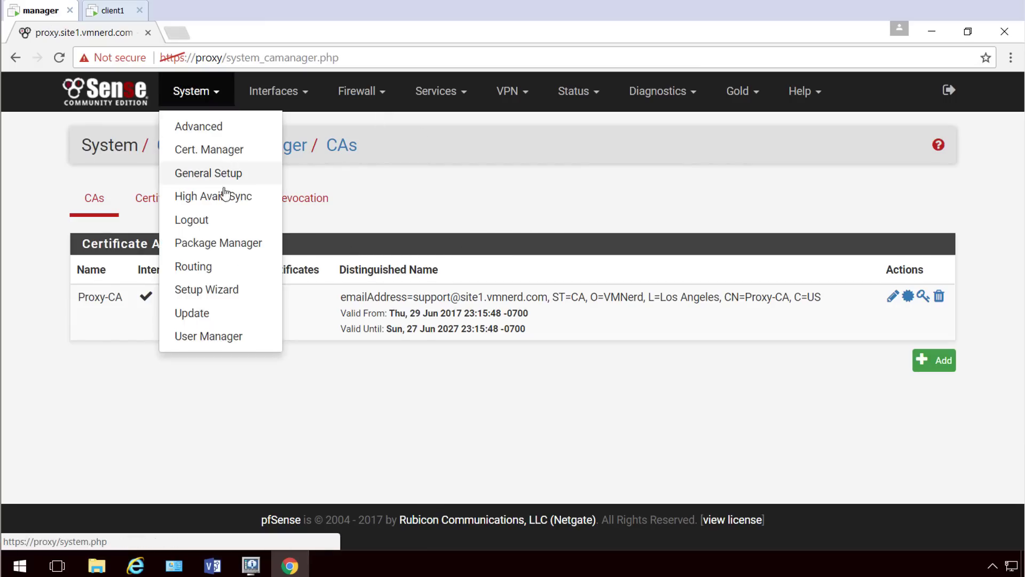
click(231, 245)
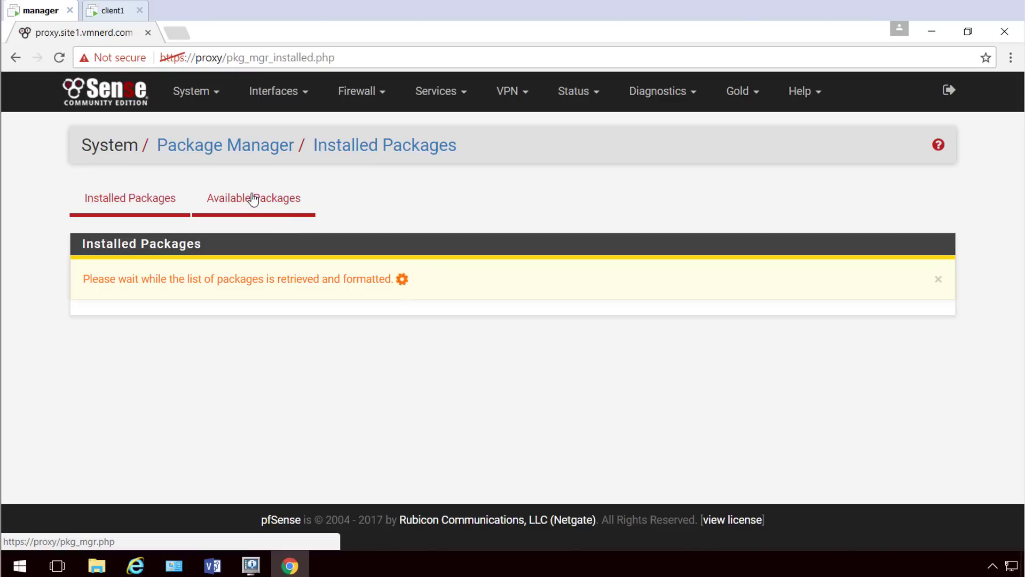
click(253, 199)
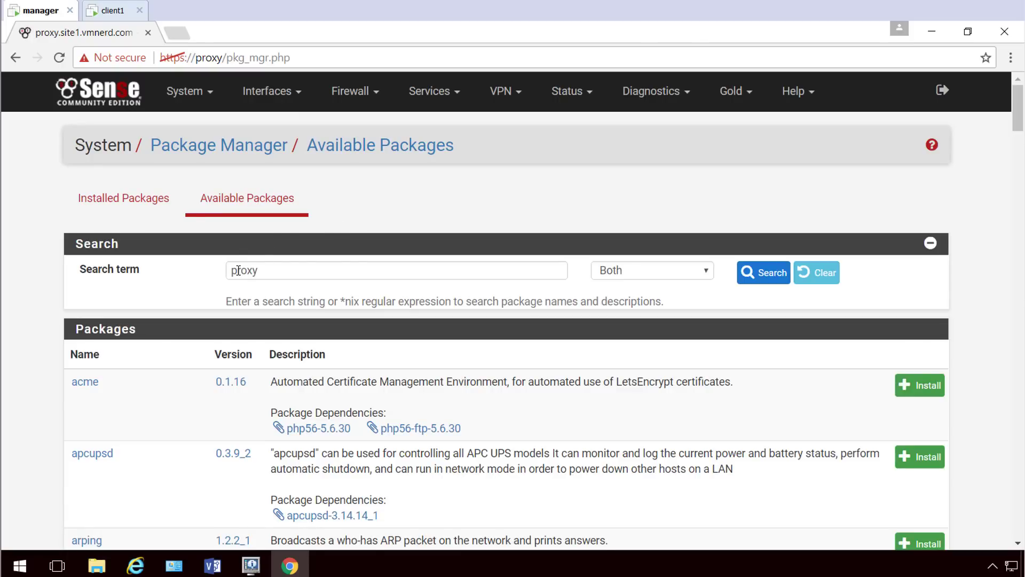
key(Return)
scroll(408, 348, down, 5)
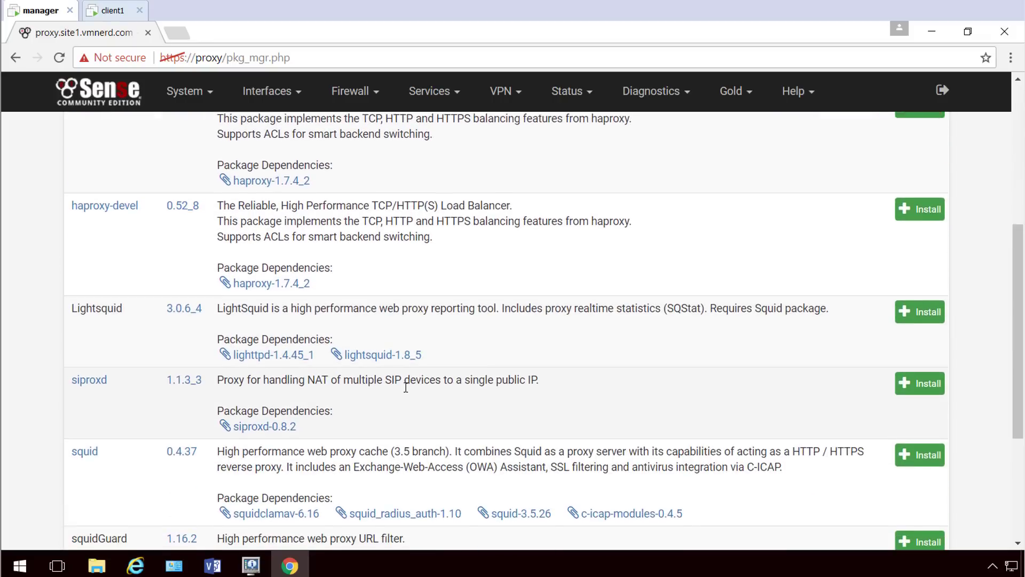
scroll(405, 387, down, 3)
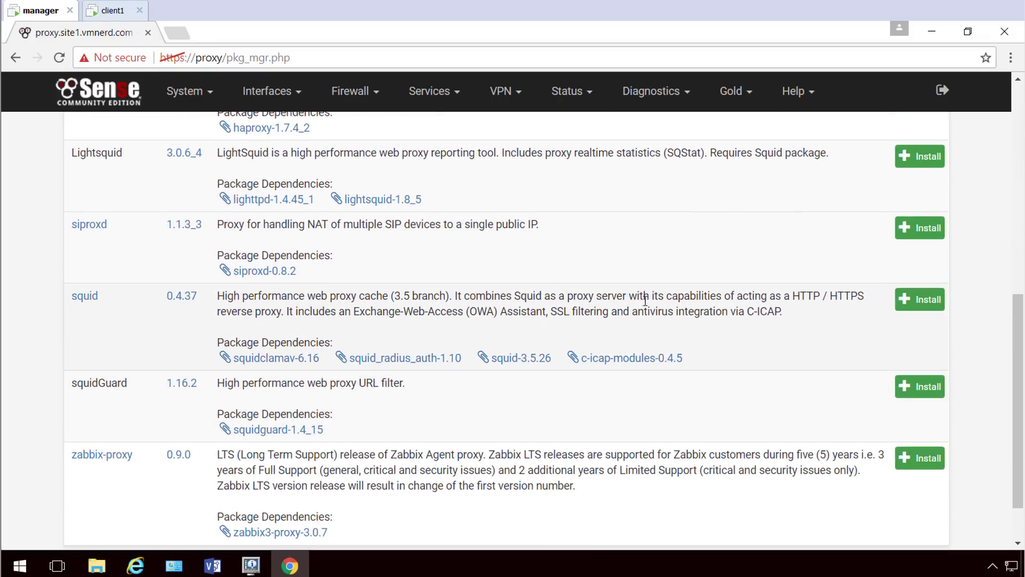
click(929, 310)
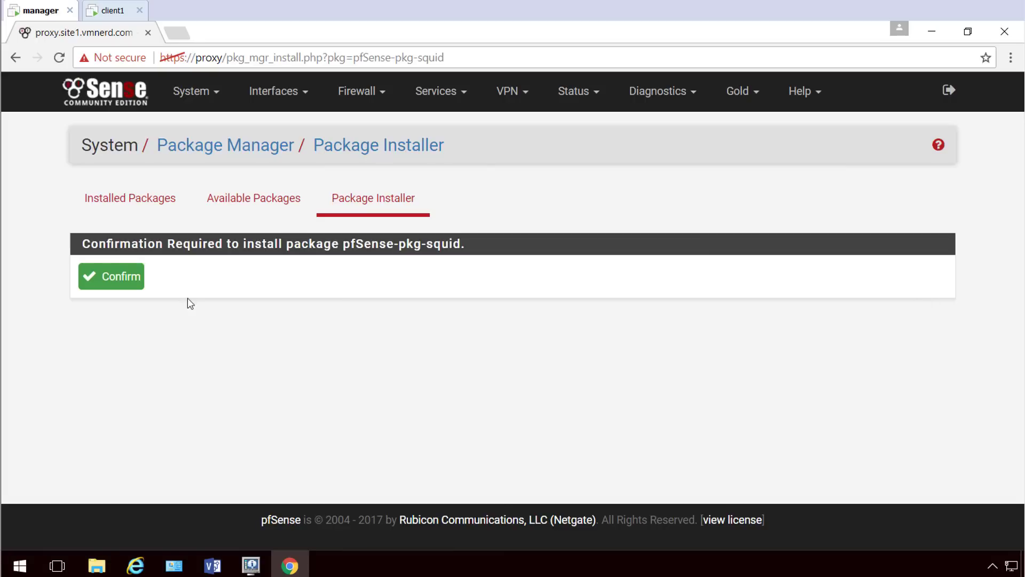
click(121, 278)
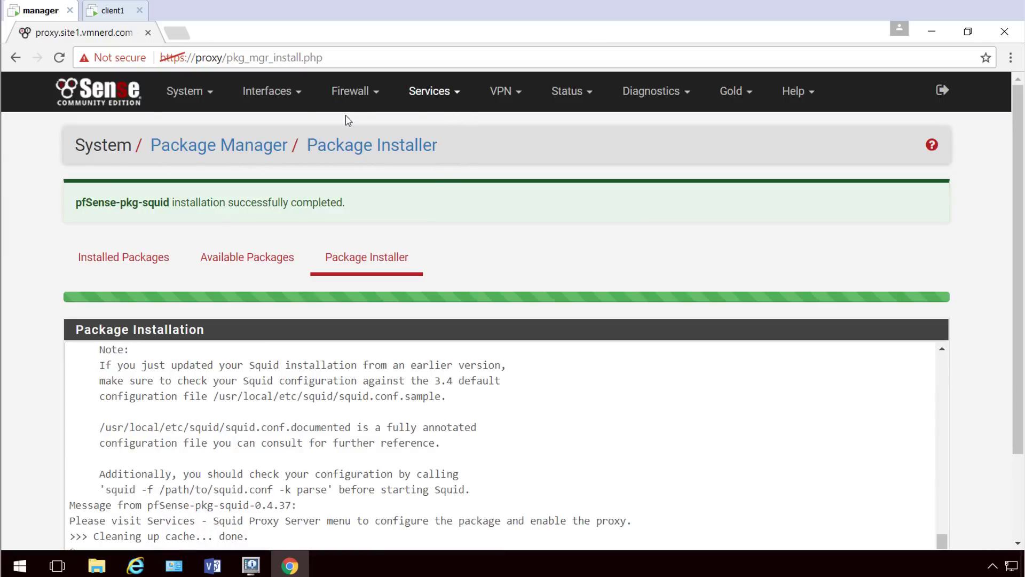
Open the Local Cache settings of the Squid Proxy Server.
click(117, 97)
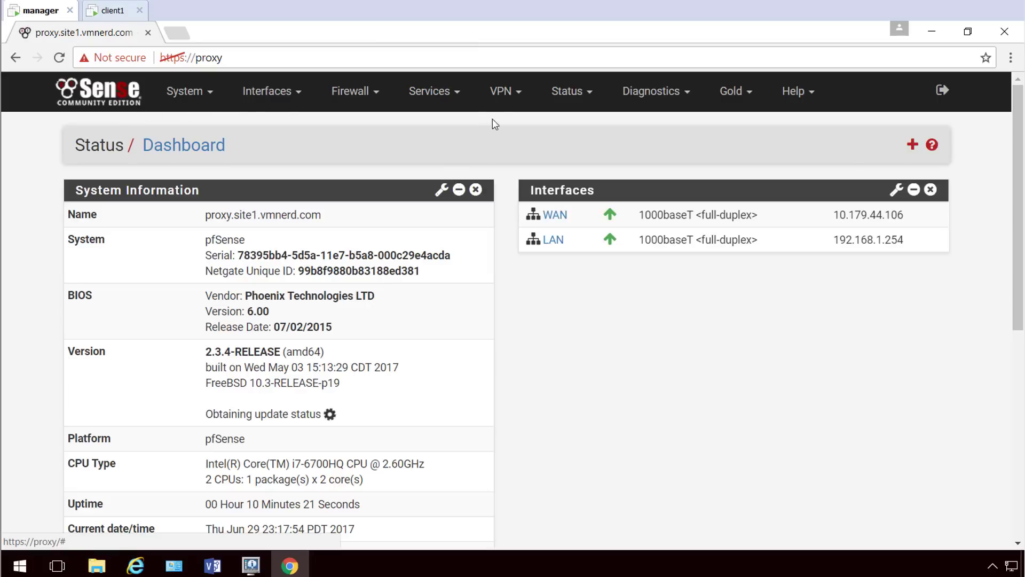
click(449, 99)
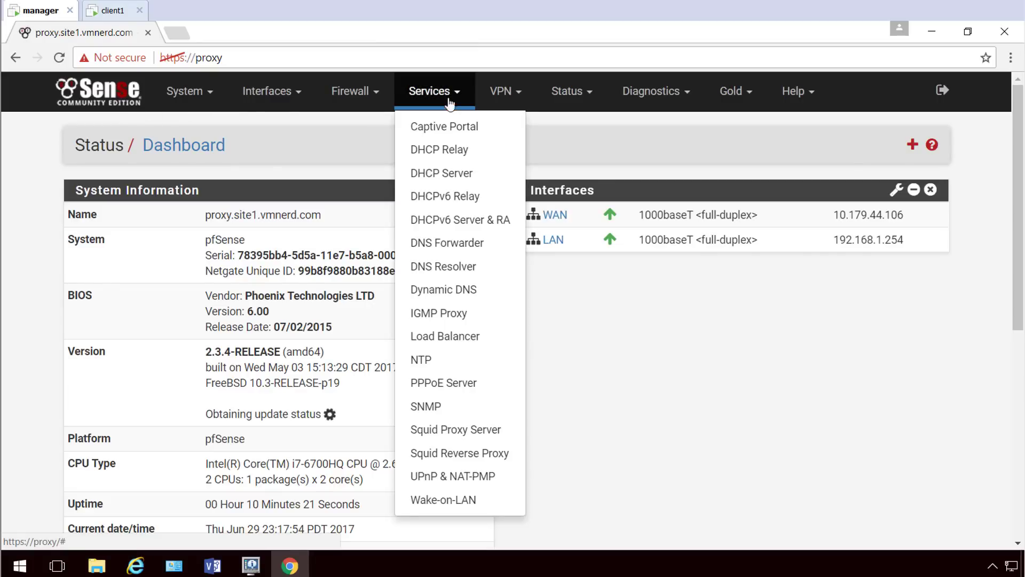
click(451, 430)
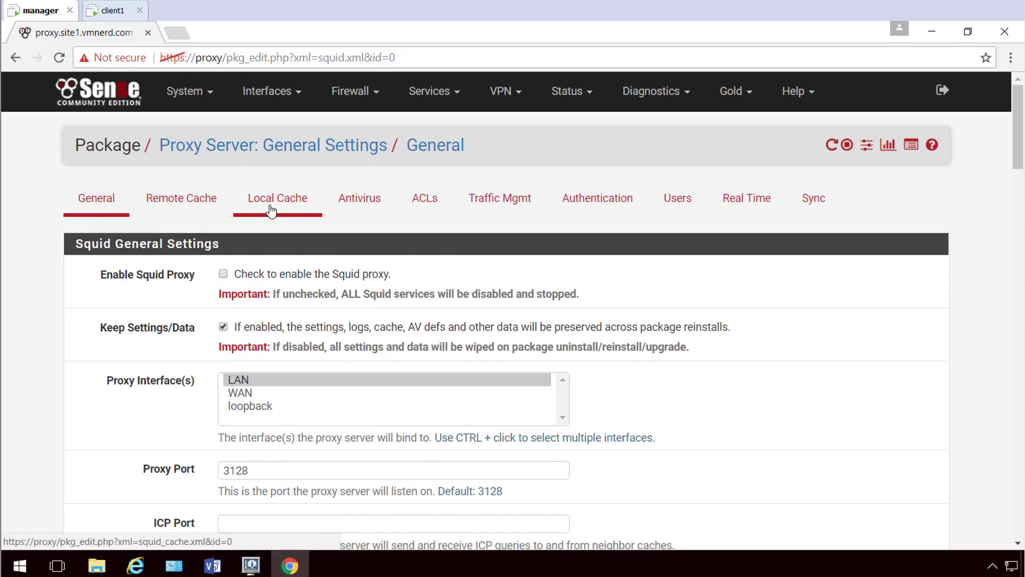
scroll(150, 331, down, 4)
scroll(150, 331, up, 1)
scroll(150, 331, up, 3)
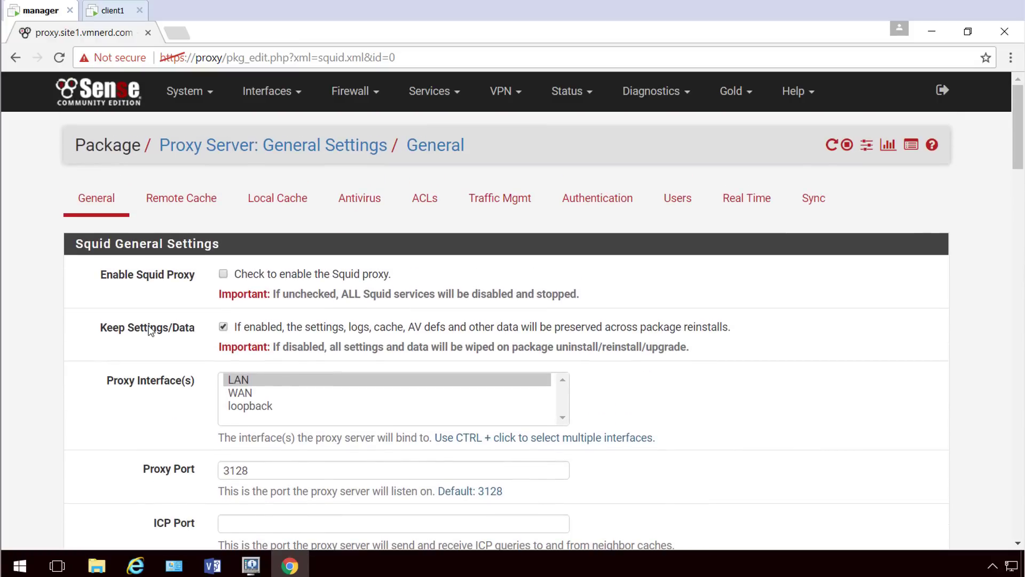
click(287, 207)
scroll(161, 313, down, 2)
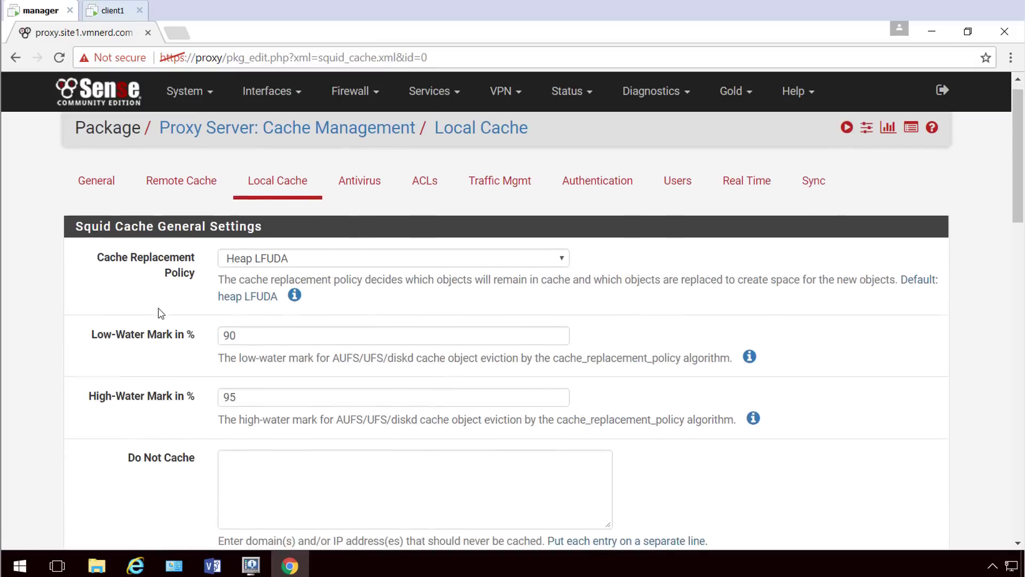
scroll(161, 314, down, 8)
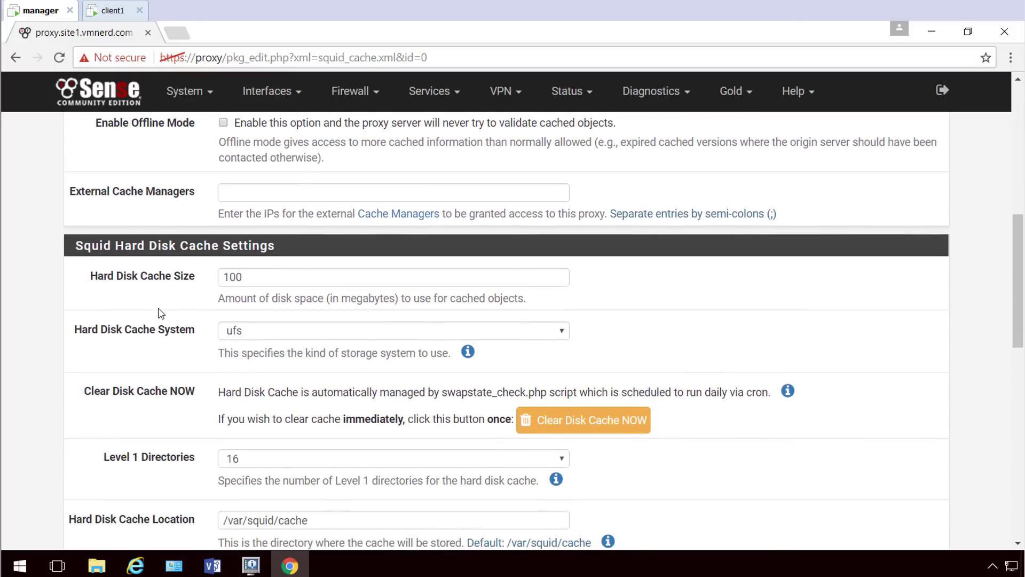
Set Hard Disk Cache Size and Memory Cache Size to 2048 MB and save.
click(181, 277)
text(2048)
scroll(181, 277, down, 7)
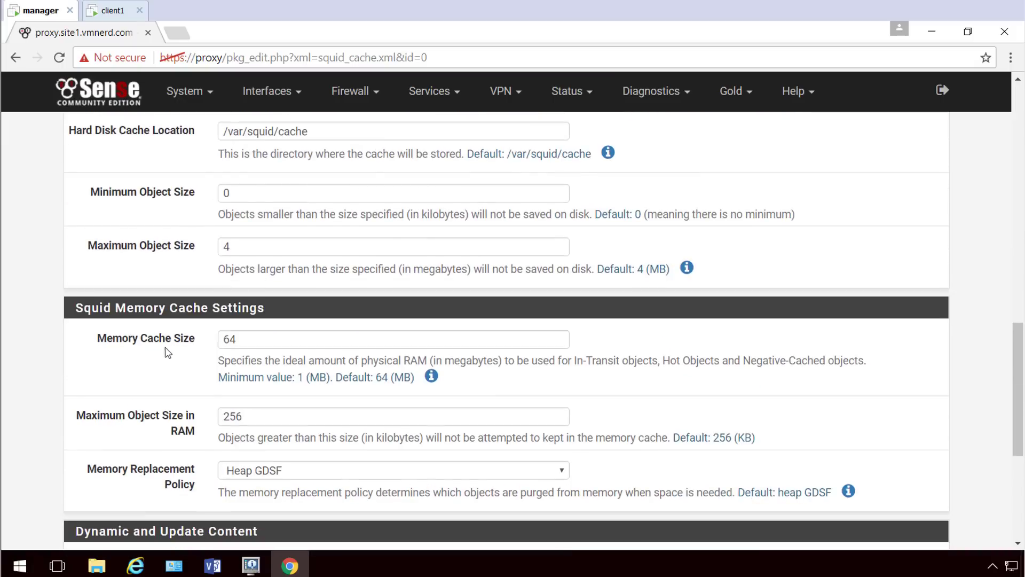
double_click(259, 336)
text(2048)
scroll(148, 344, down, 3)
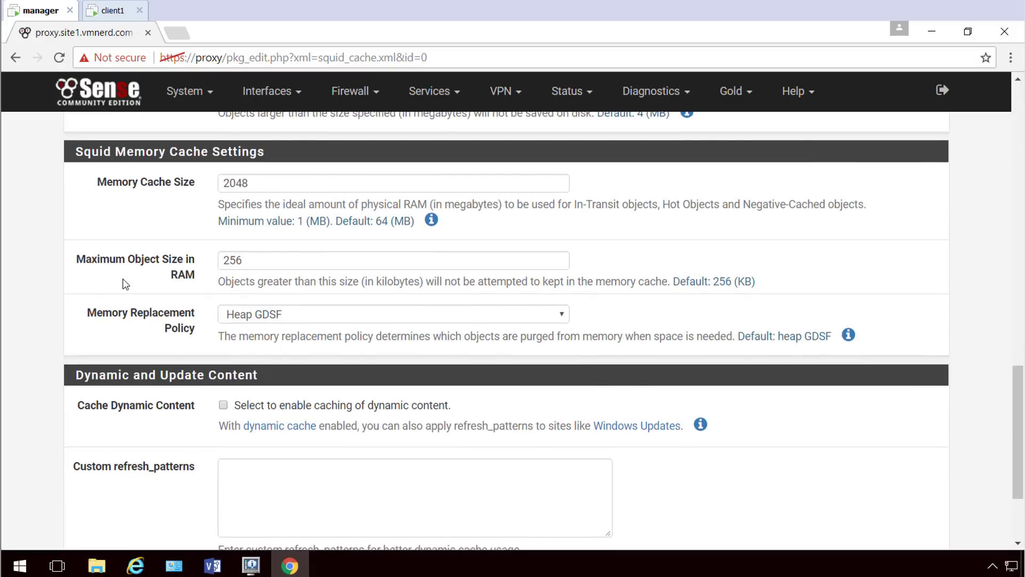
scroll(125, 294, down, 3)
click(254, 469)
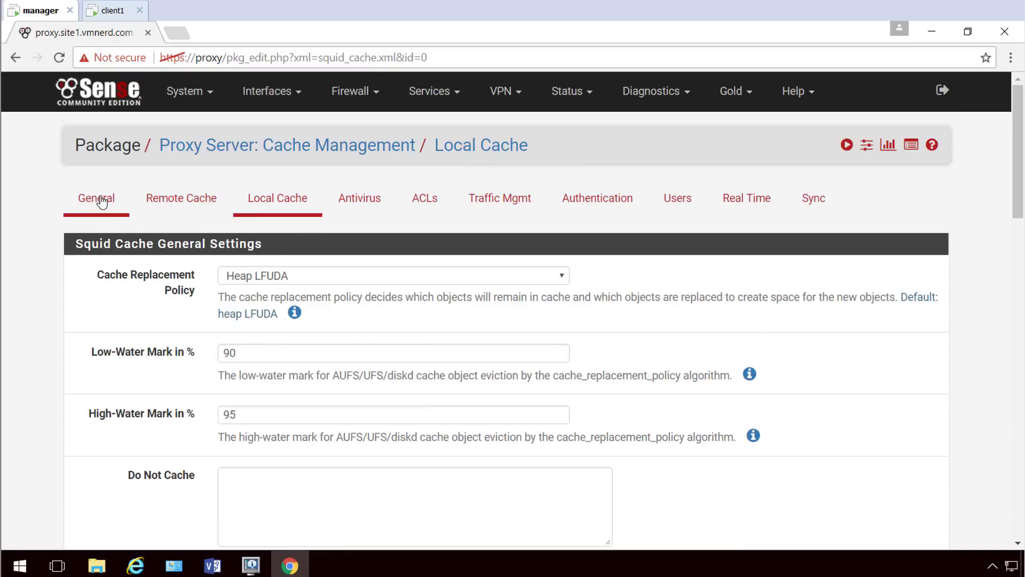
click(101, 200)
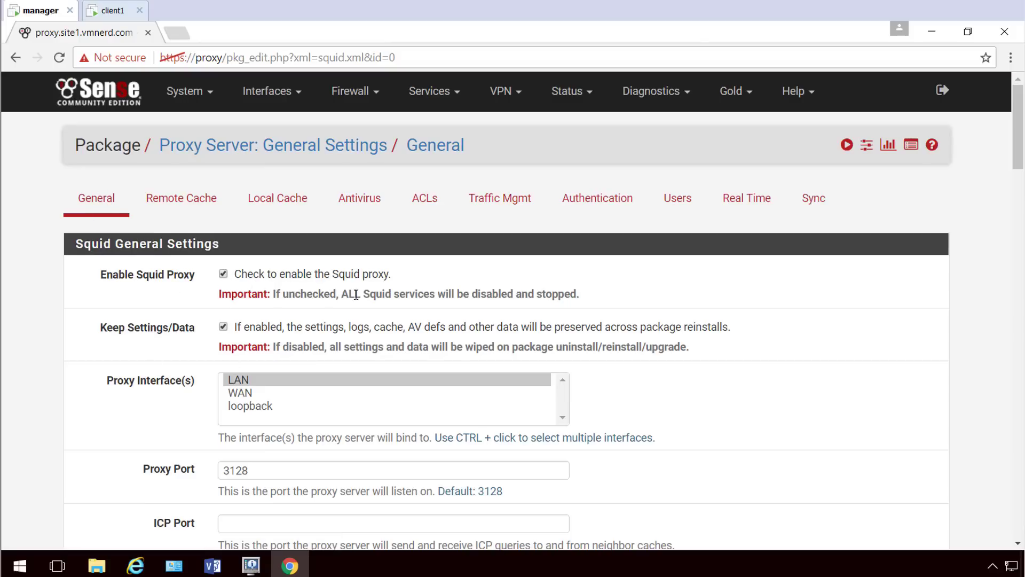
scroll(151, 325, down, 3)
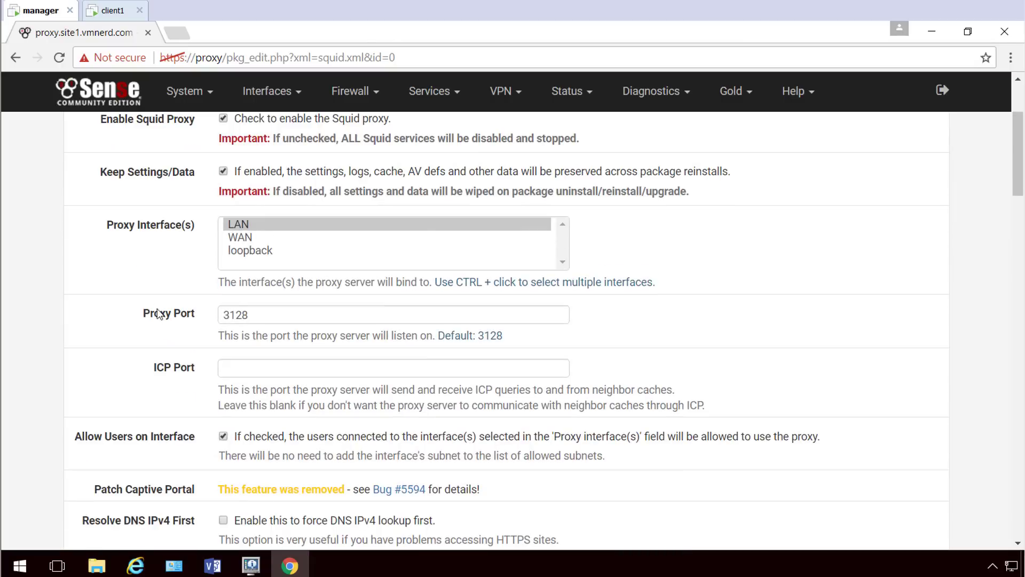
scroll(176, 299, down, 2)
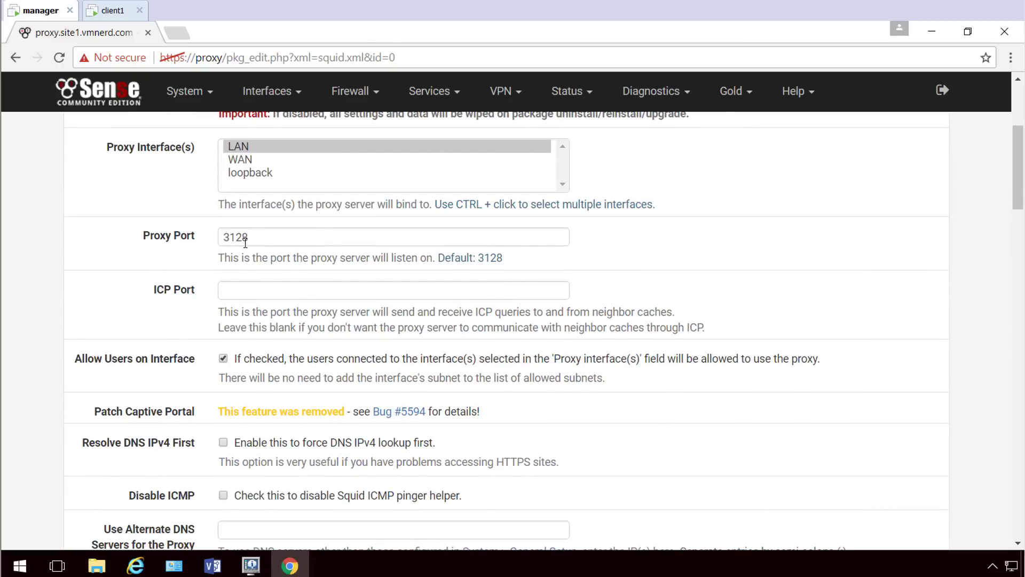
scroll(118, 290, down, 3)
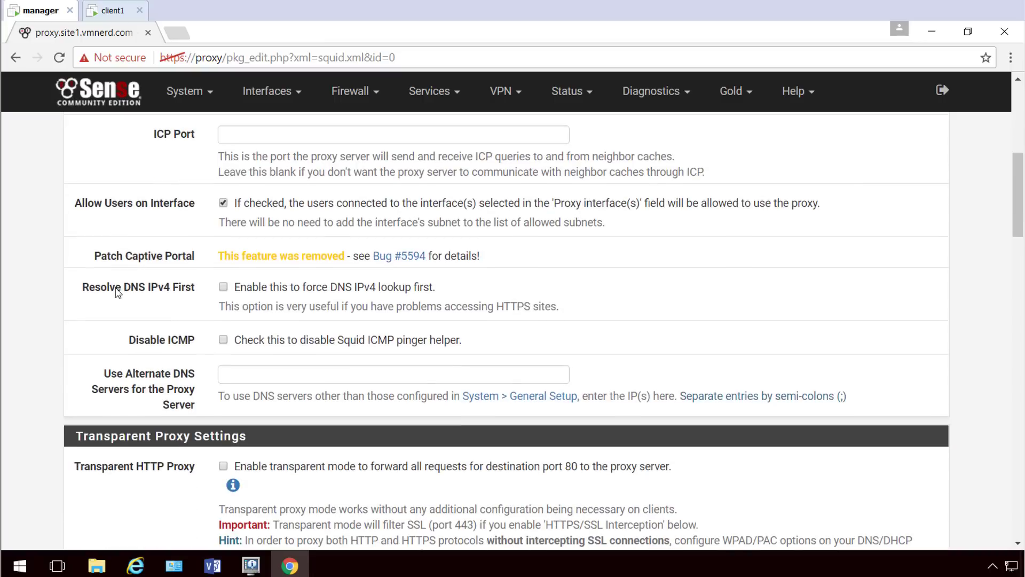
scroll(118, 291, down, 4)
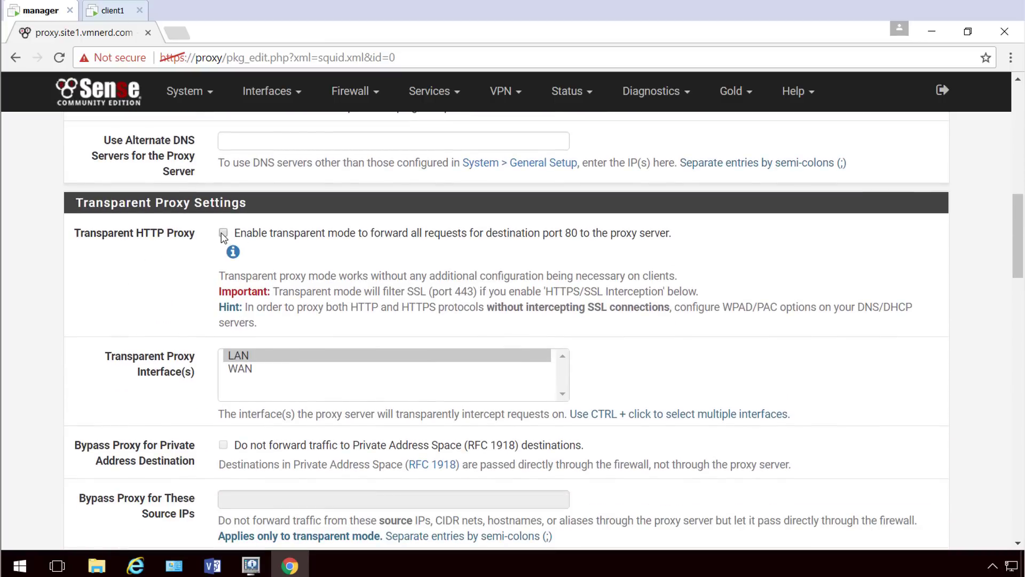
click(223, 234)
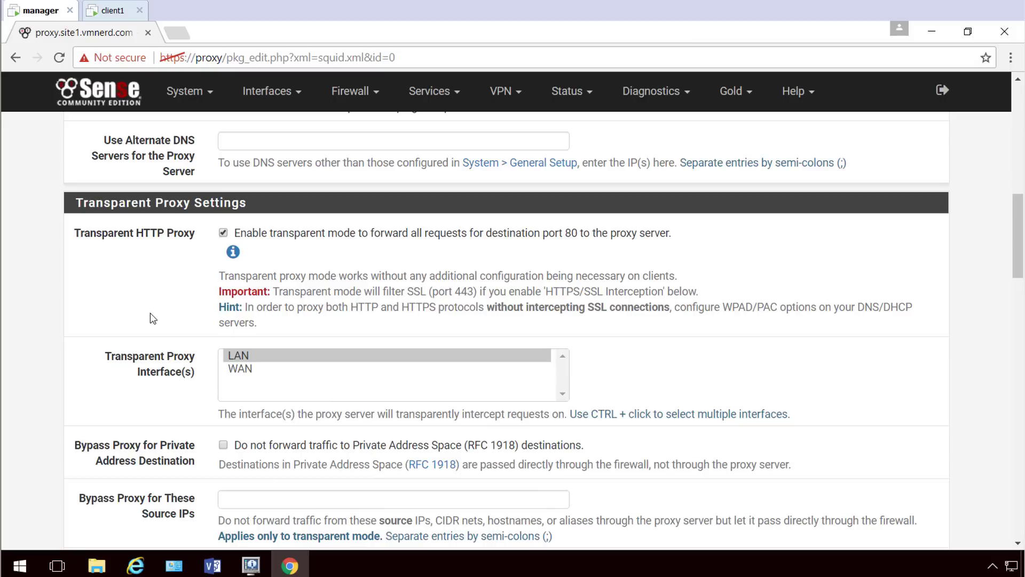
scroll(154, 299, down, 3)
scroll(157, 291, down, 1)
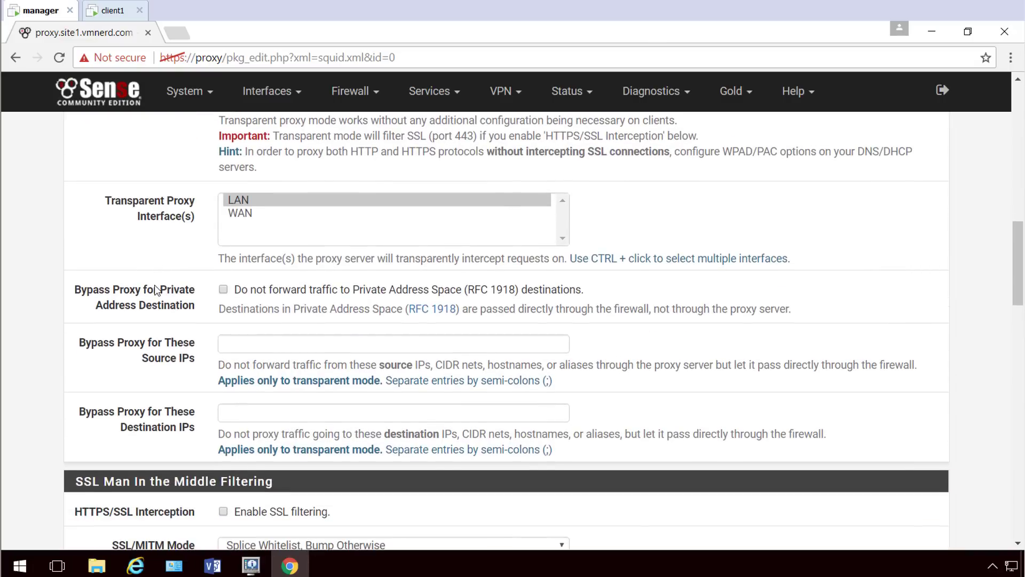
scroll(157, 291, down, 2)
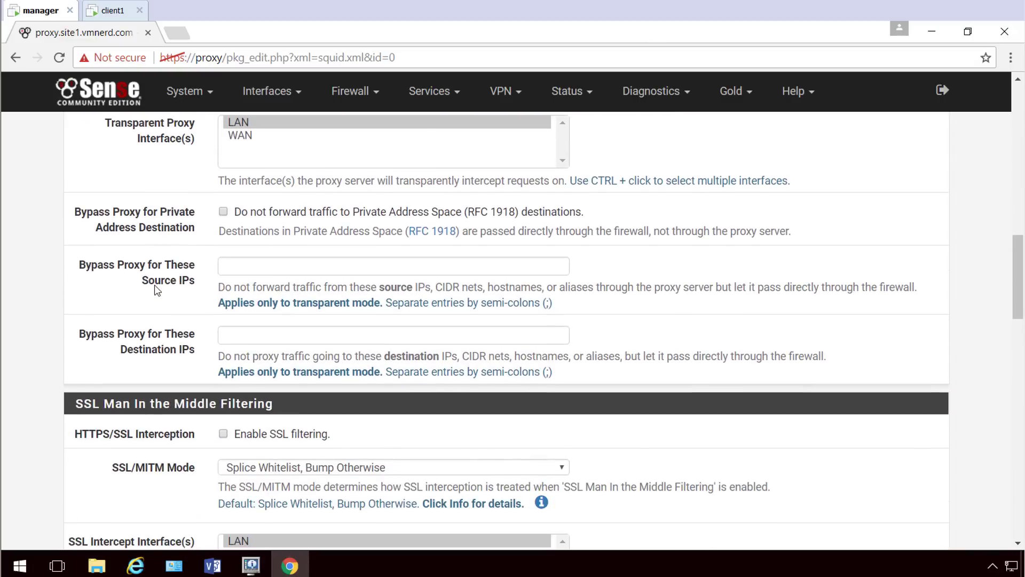
scroll(157, 290, down, 3)
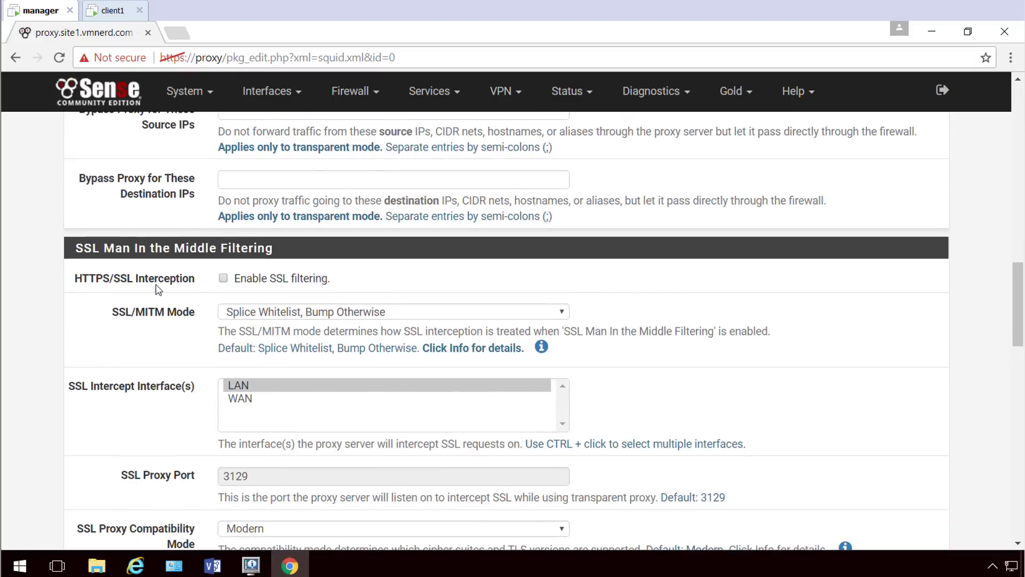
Check Enable SSL filtering and pick Splice All as the SSL/MITM mode.
click(223, 278)
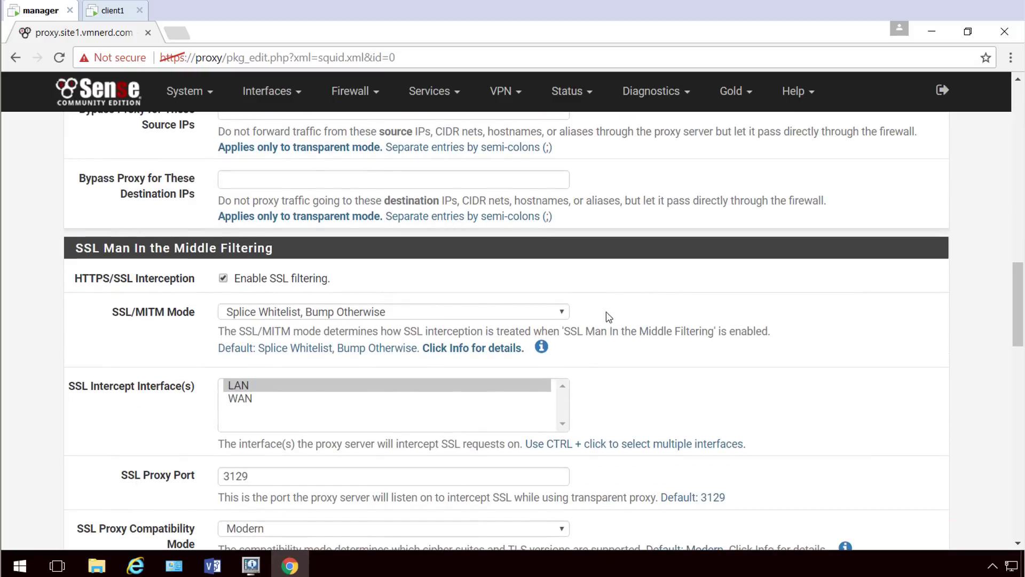
click(566, 312)
click(297, 340)
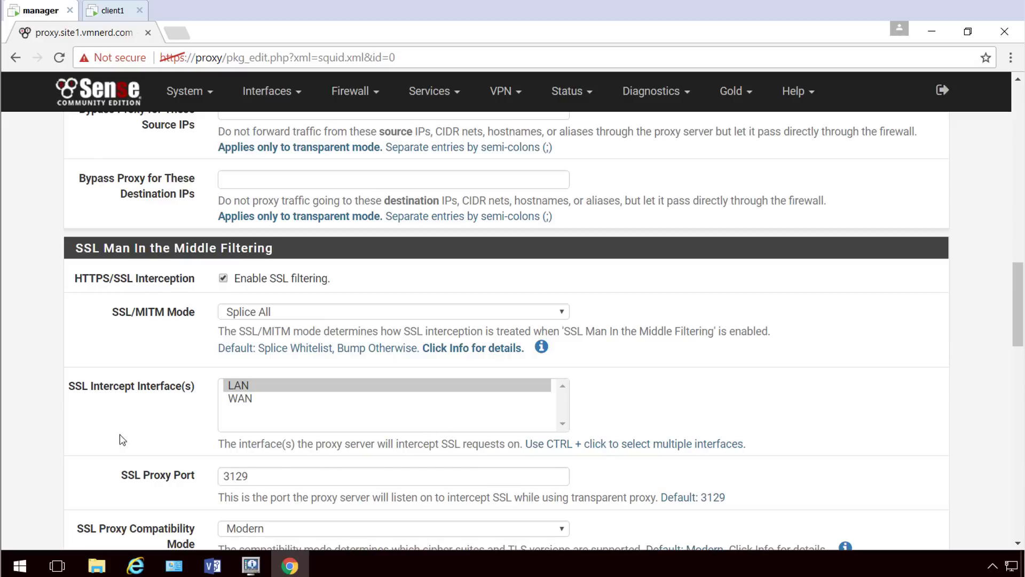
Choose Proxy-CA as the SSL certificate authority and change daemon children from 5 to 15.
scroll(147, 430, down, 2)
scroll(145, 422, down, 4)
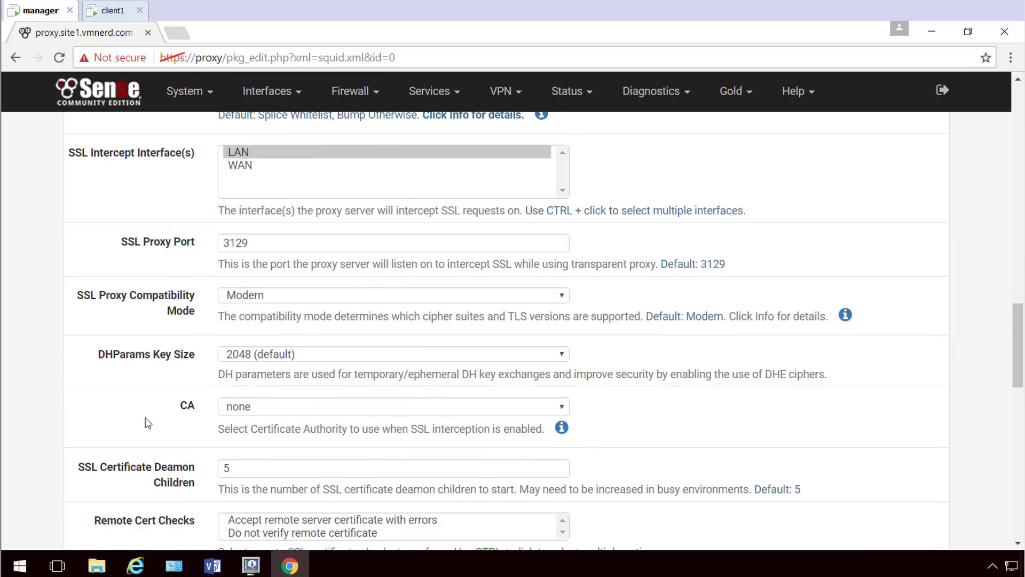
scroll(259, 217, down, 3)
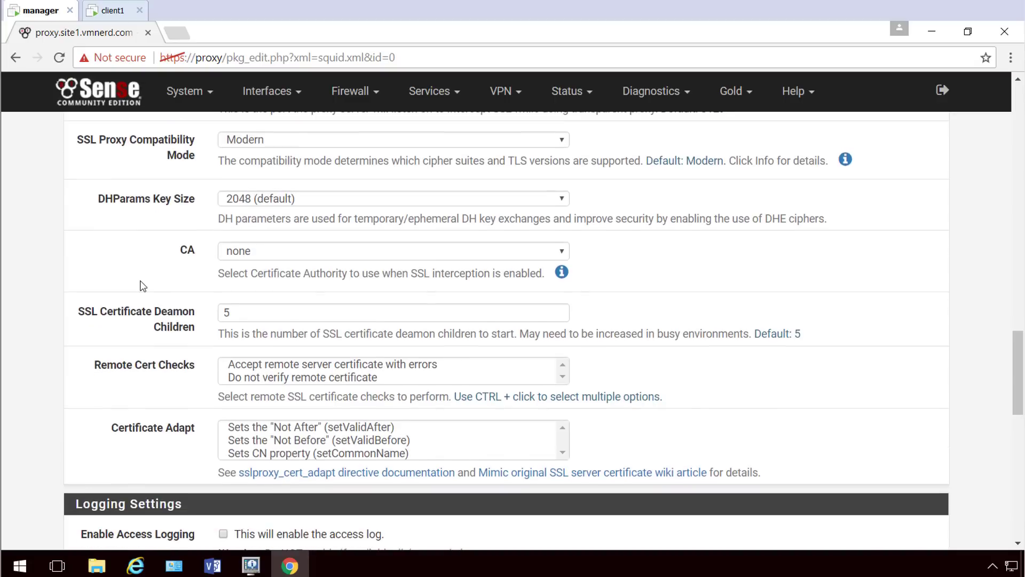
click(276, 259)
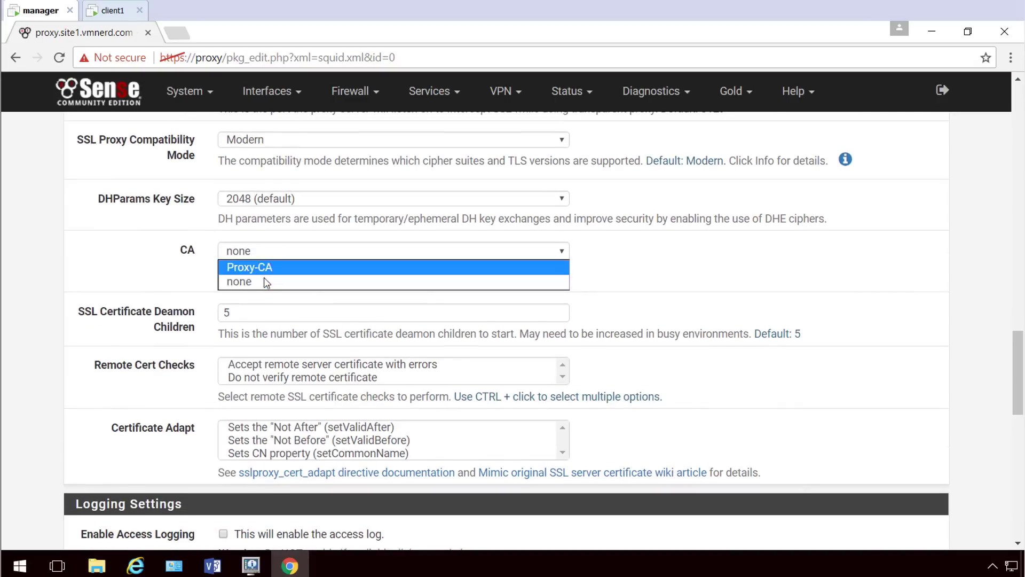
click(269, 269)
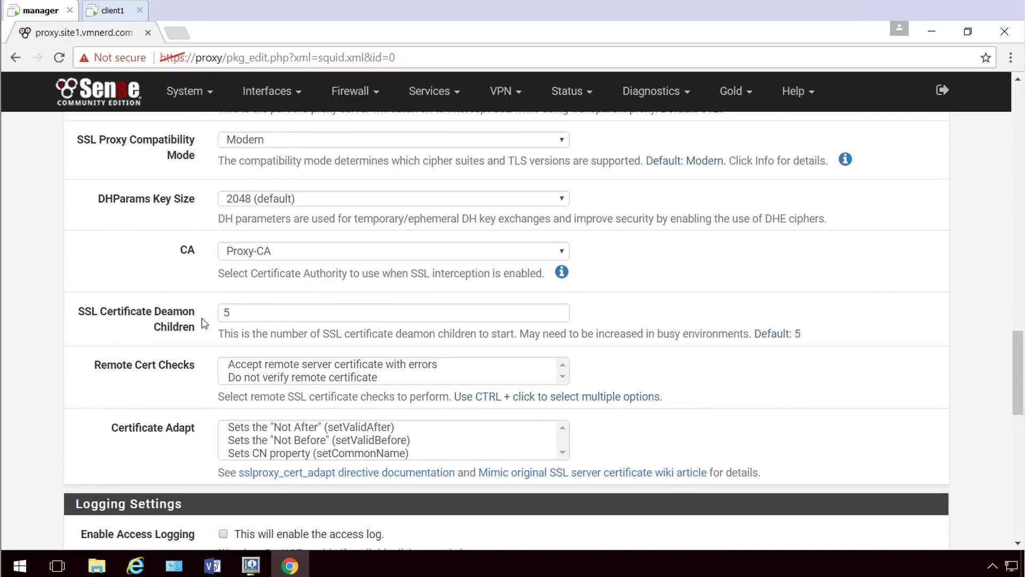
double_click(249, 313)
text(15)
scroll(135, 376, down, 1)
scroll(135, 376, down, 1)
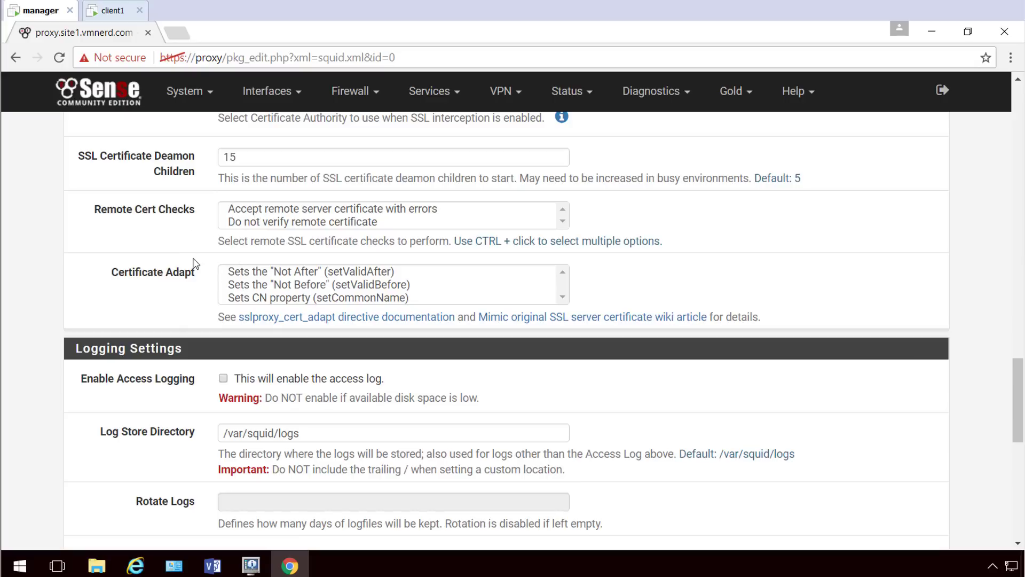
scroll(194, 263, up, 4)
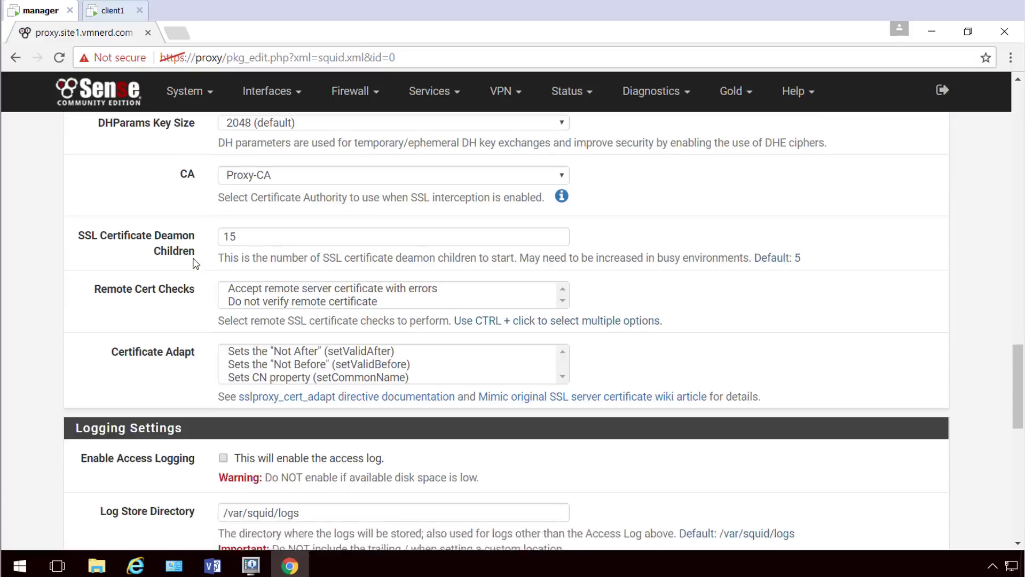
scroll(170, 305, up, 2)
scroll(170, 305, up, 1)
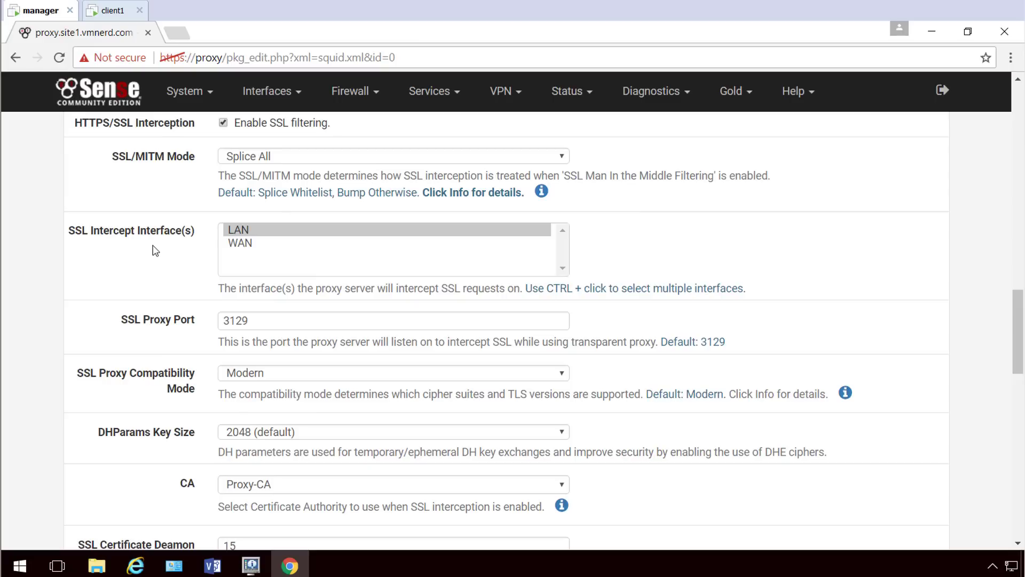
scroll(144, 266, down, 9)
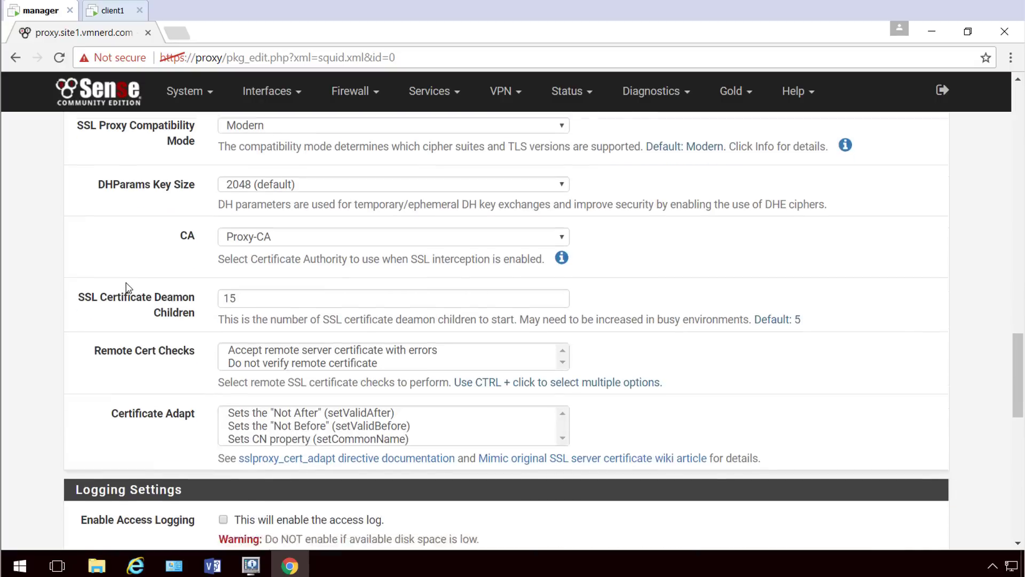
Enable access logging with logs rotated every 7 days.
scroll(133, 267, down, 3)
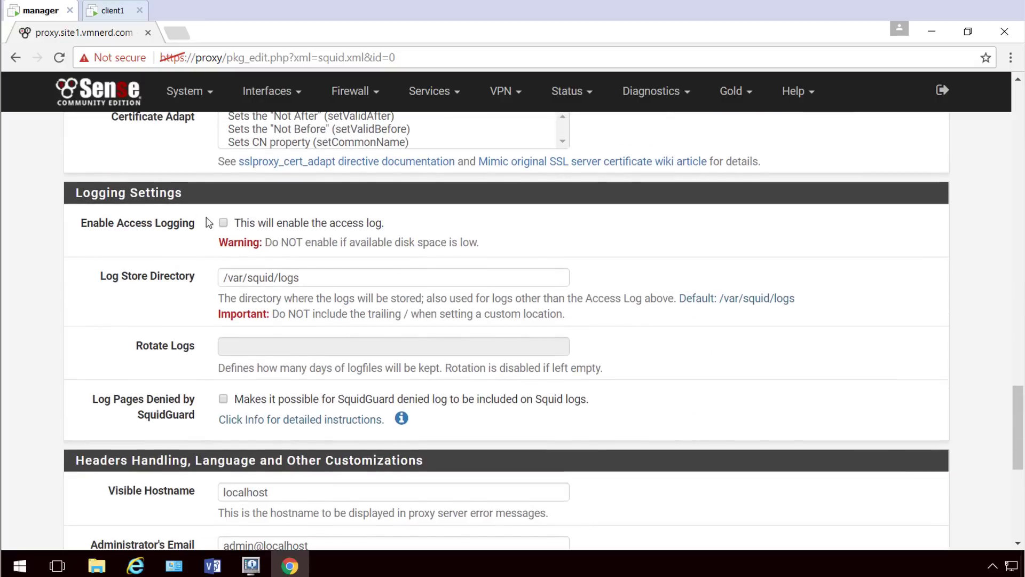
click(223, 223)
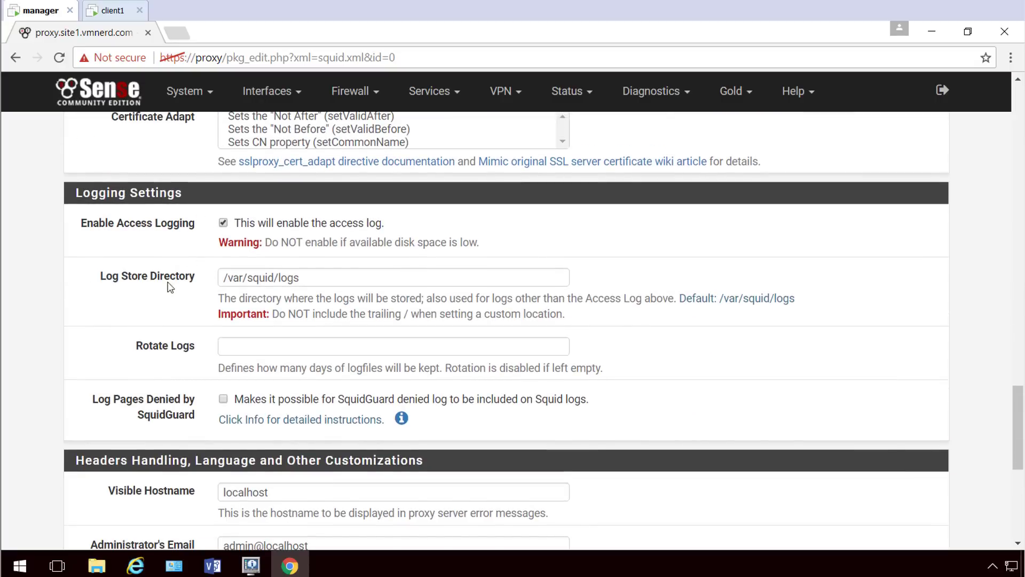
click(247, 343)
text(7)
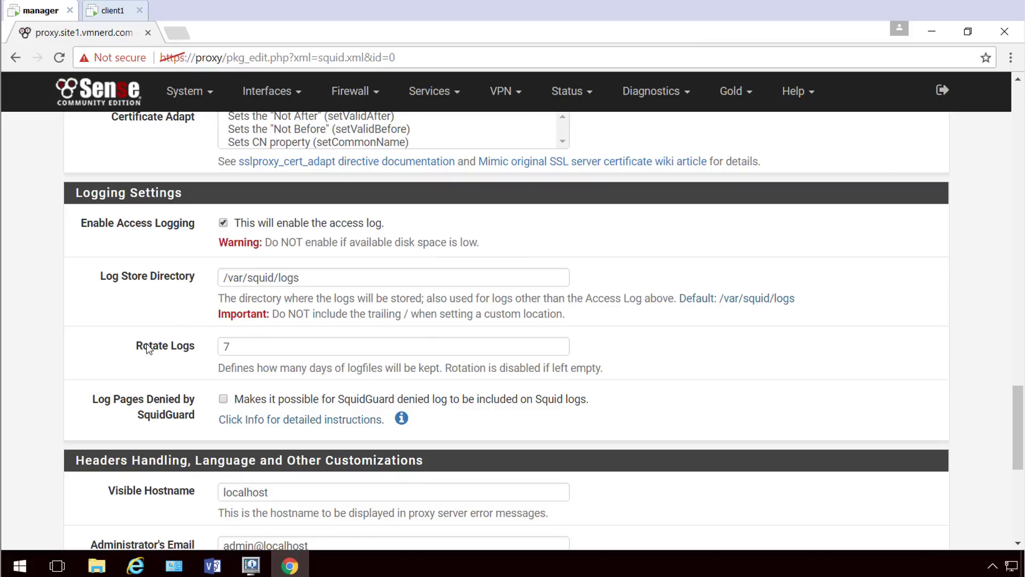
Set visible hostname to proxy.site1.vmnerd.com and the administrator e-mail to a support address.
scroll(144, 348, down, 3)
scroll(115, 334, down, 2)
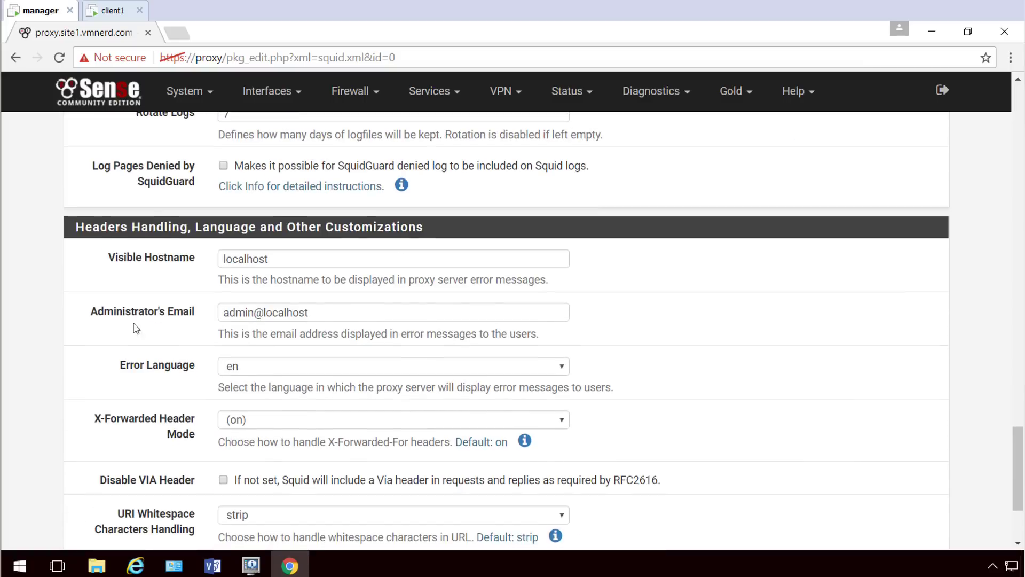
drag(290, 258, 183, 259)
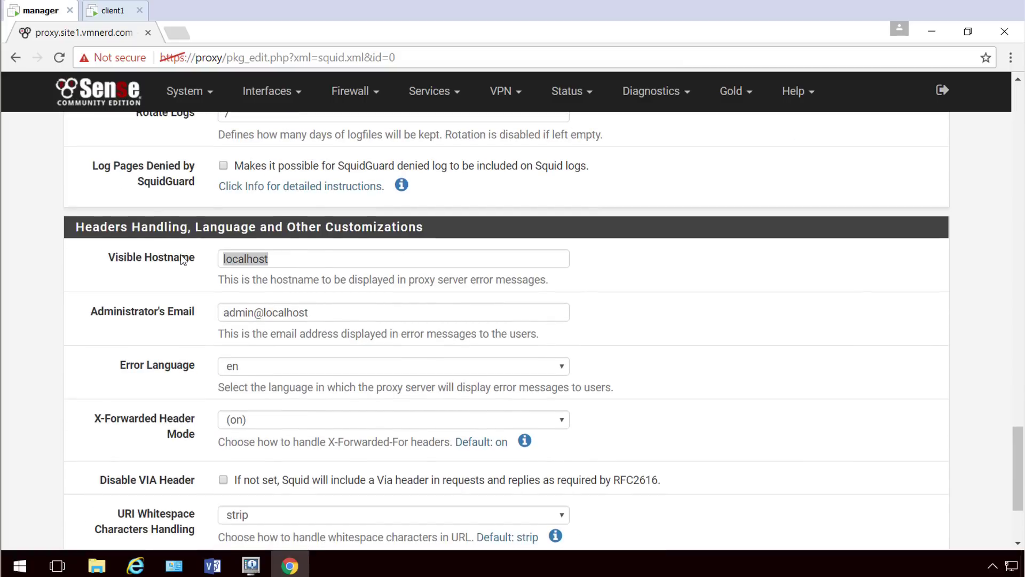
text(proxy.site1.vmnerd.com)
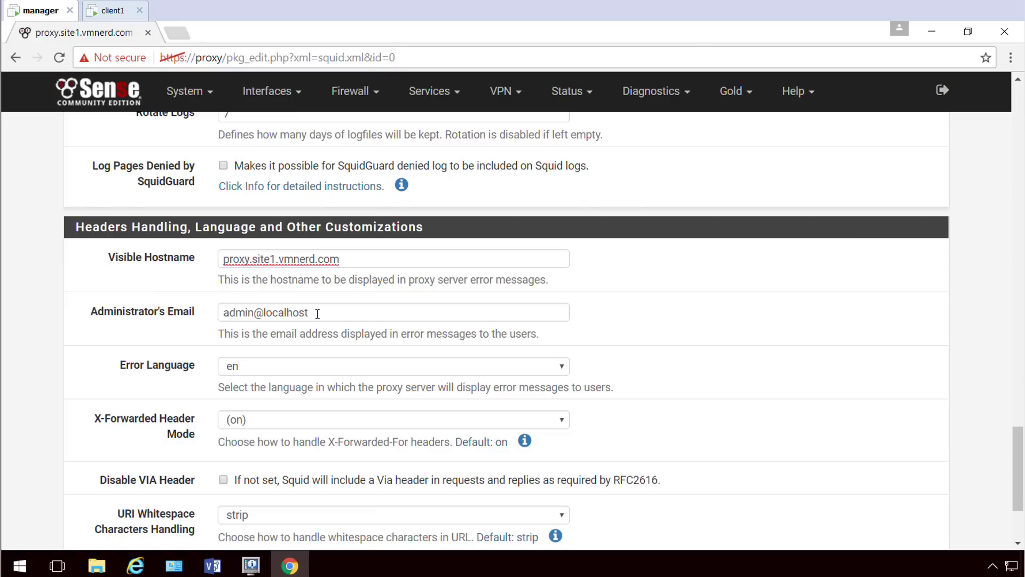
drag(318, 313, 211, 311)
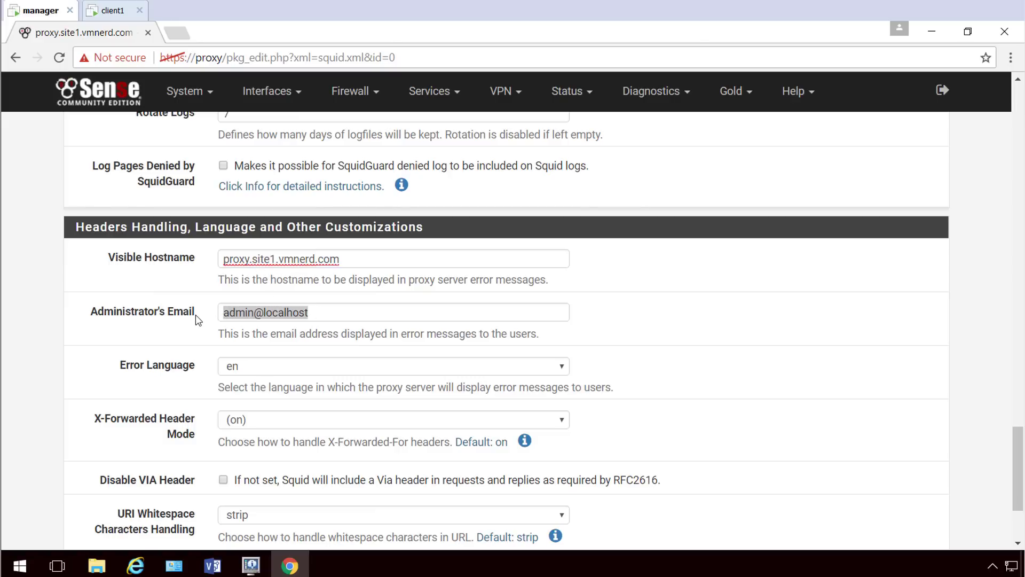
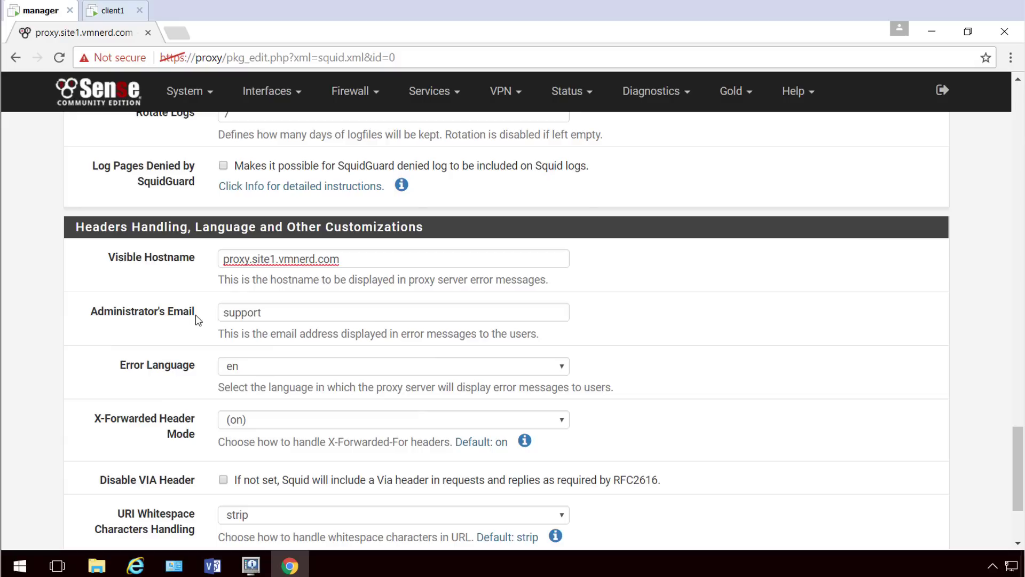
drag(260, 312, 286, 311)
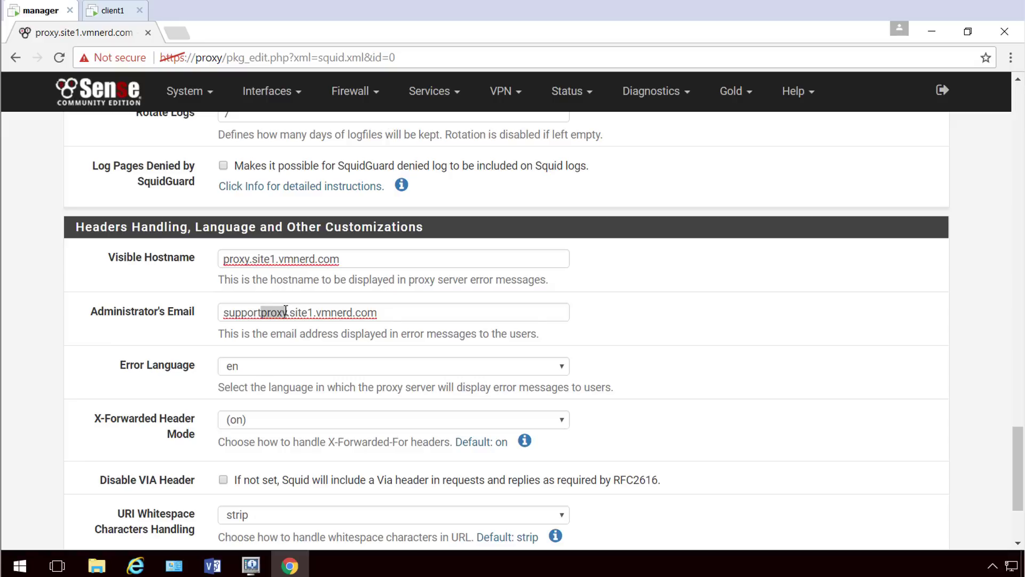
text(@)
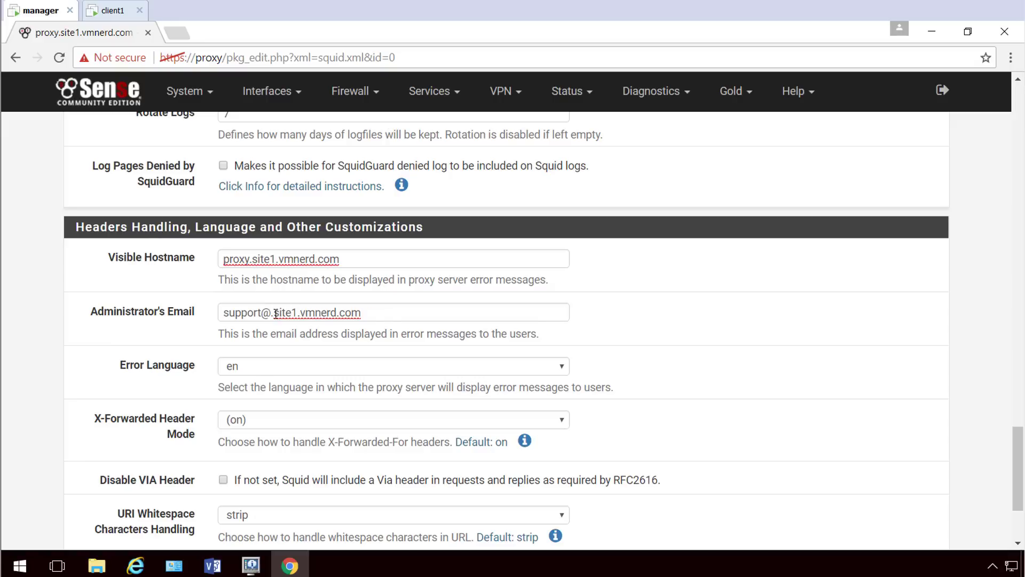
key(Delete)
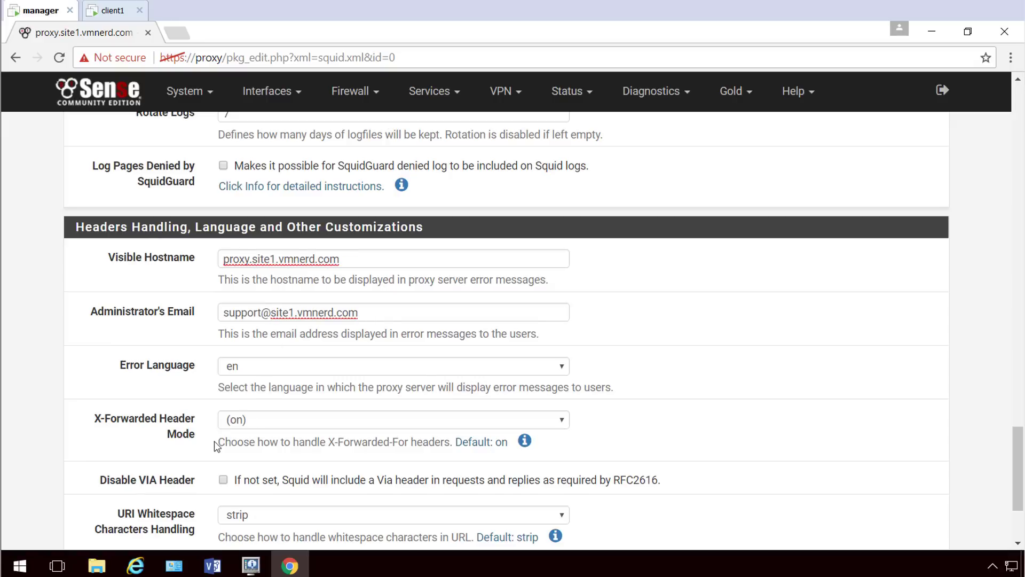
scroll(222, 443, down, 3)
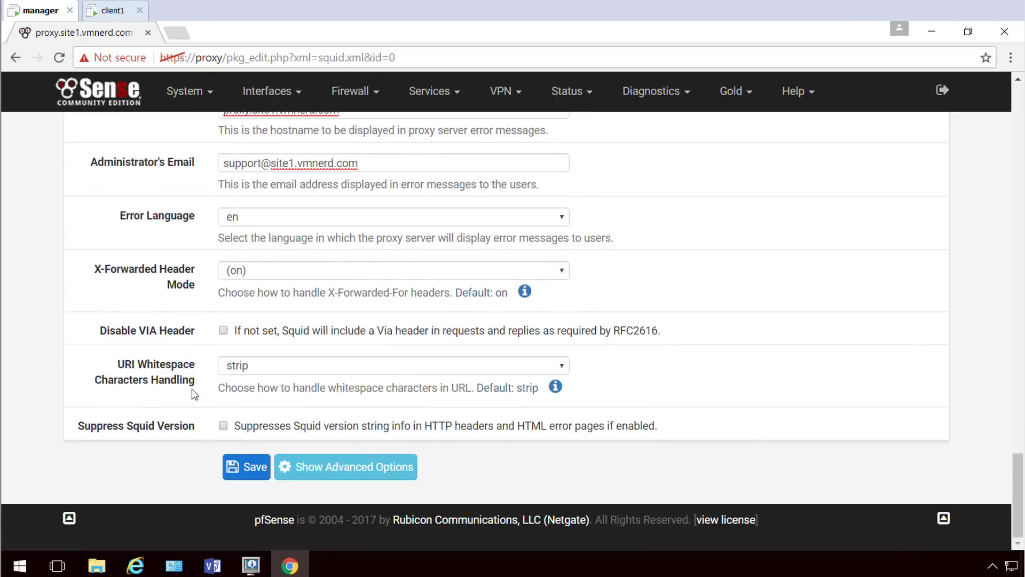
Check Suppress Squid Version and save the Squid general settings.
click(223, 425)
click(238, 472)
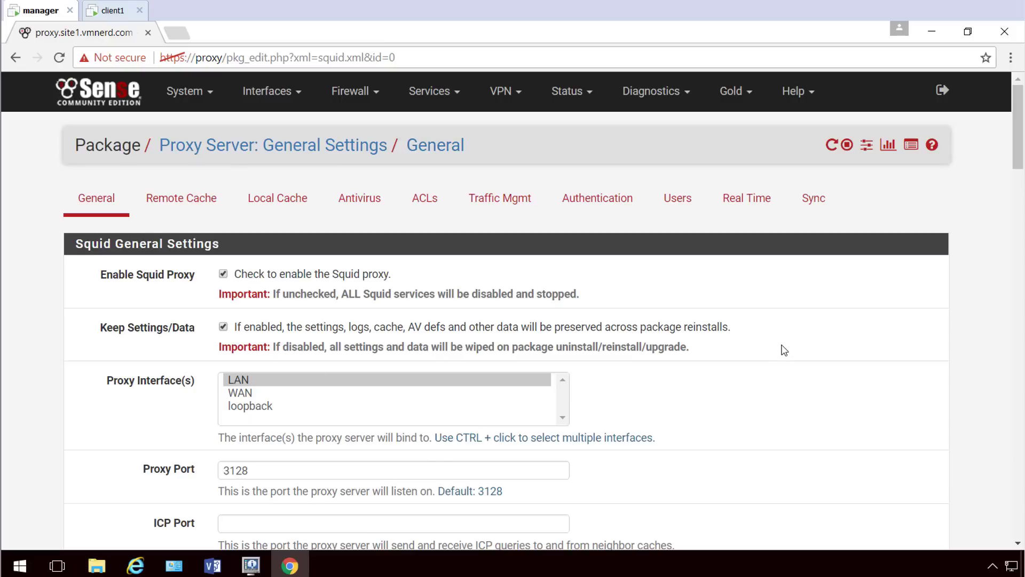
On client1, open a maximized Chrome window and load the Google homepage.
click(112, 10)
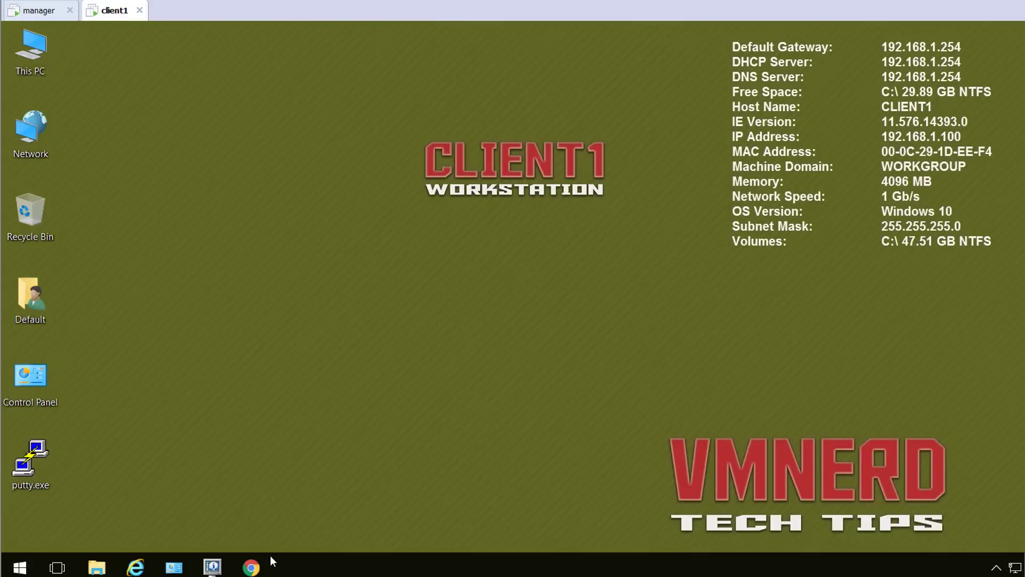
click(251, 567)
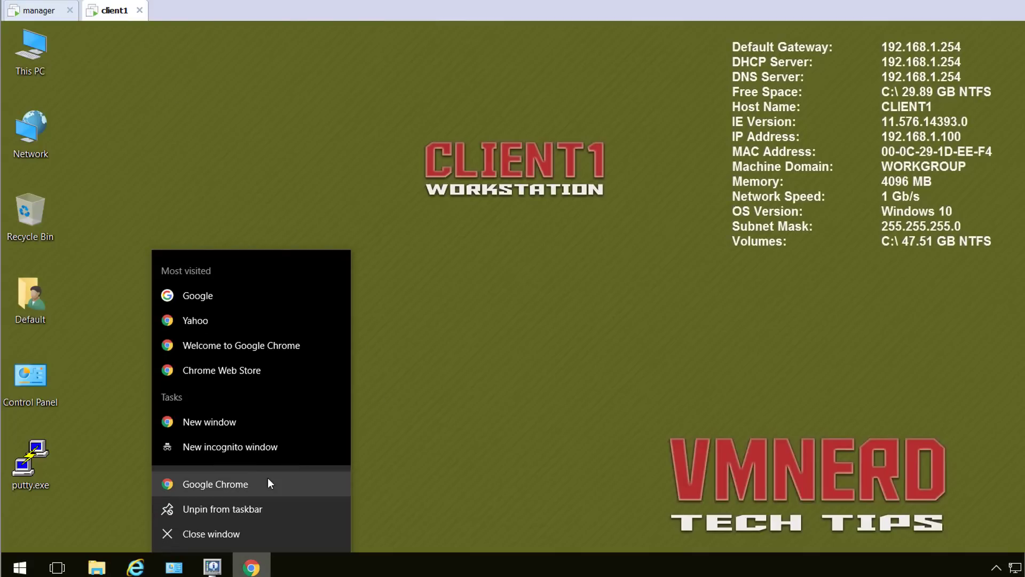
click(261, 482)
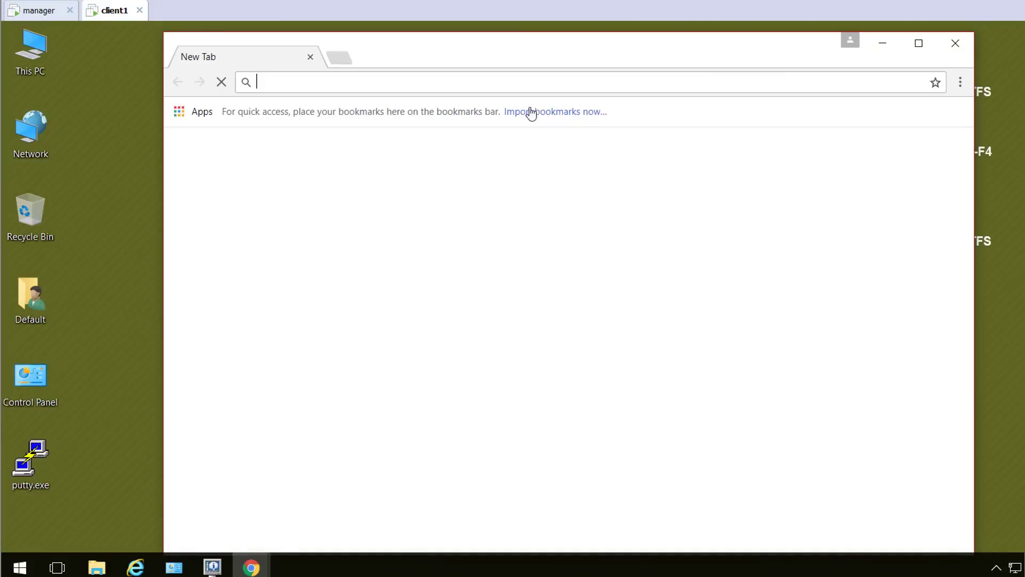
click(918, 43)
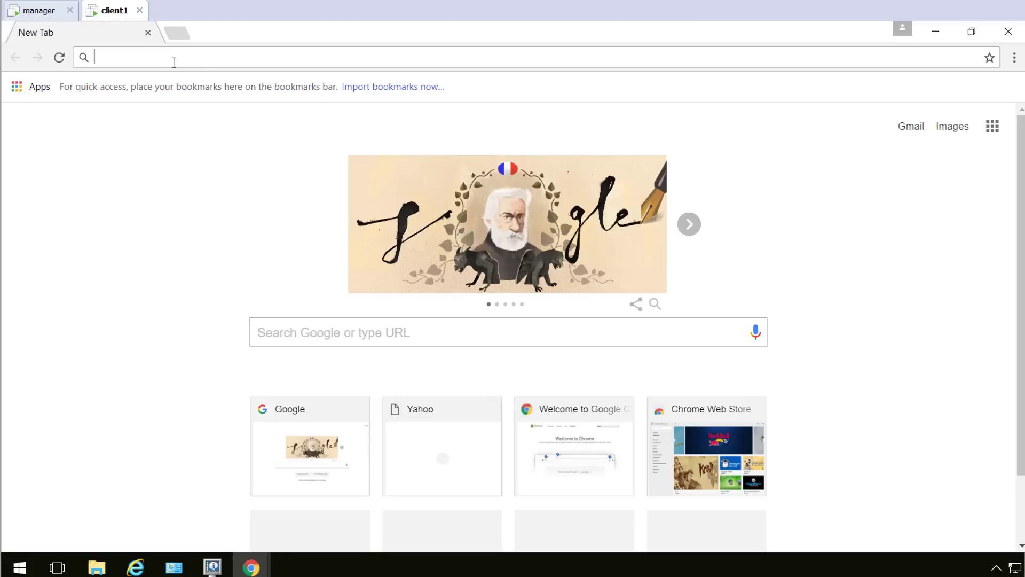
click(311, 440)
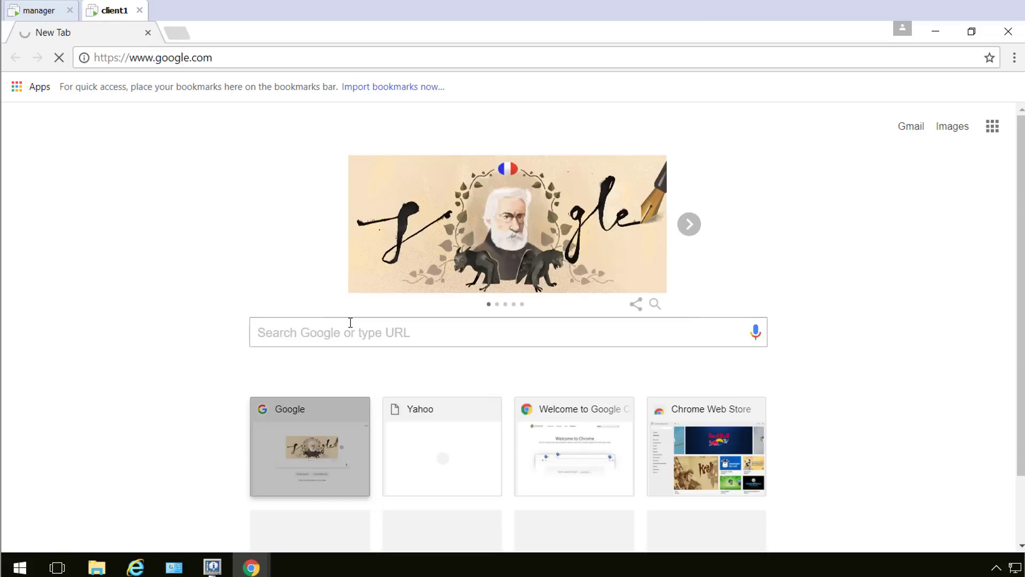
Check google.com's certificate path in Developer tools Security: GeoTrust Global CA, Google Internet Authority G2.
click(84, 60)
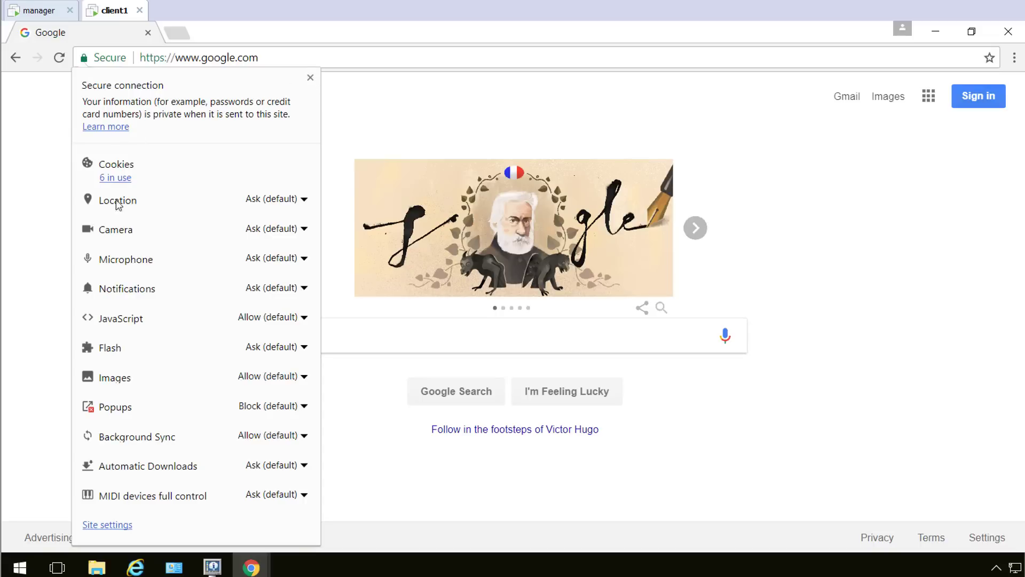
click(1014, 58)
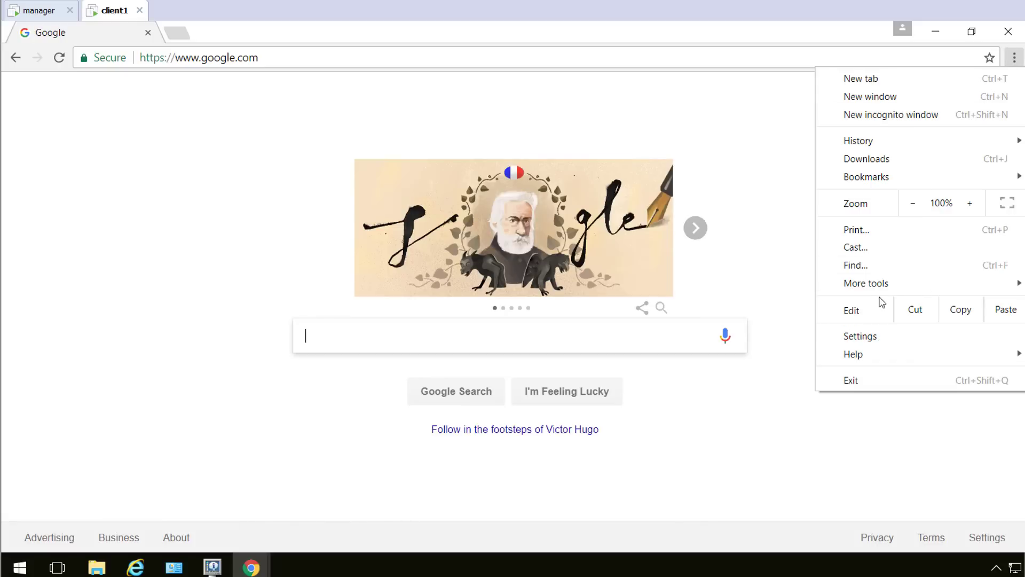
mouse_move(882, 289)
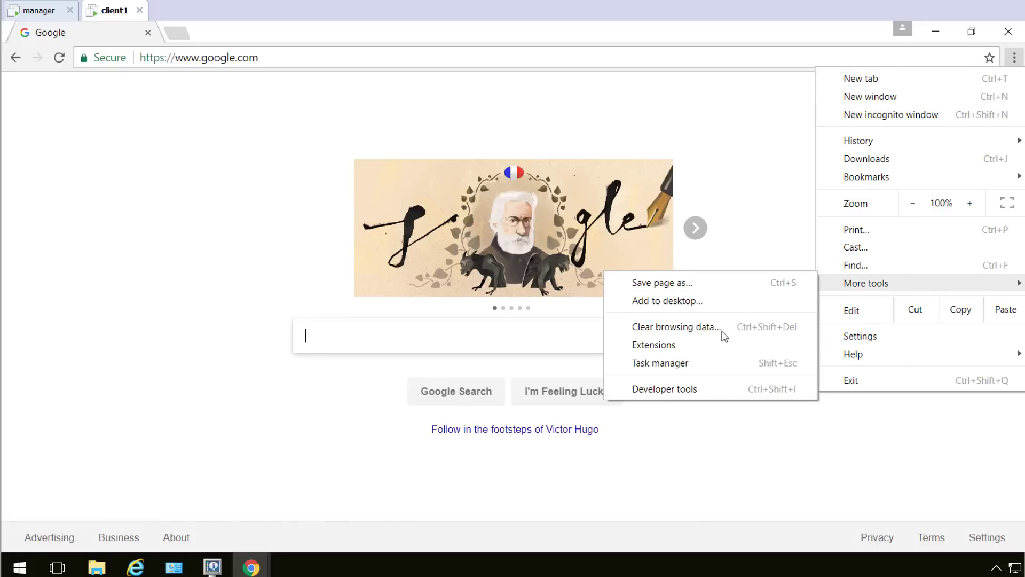
click(686, 390)
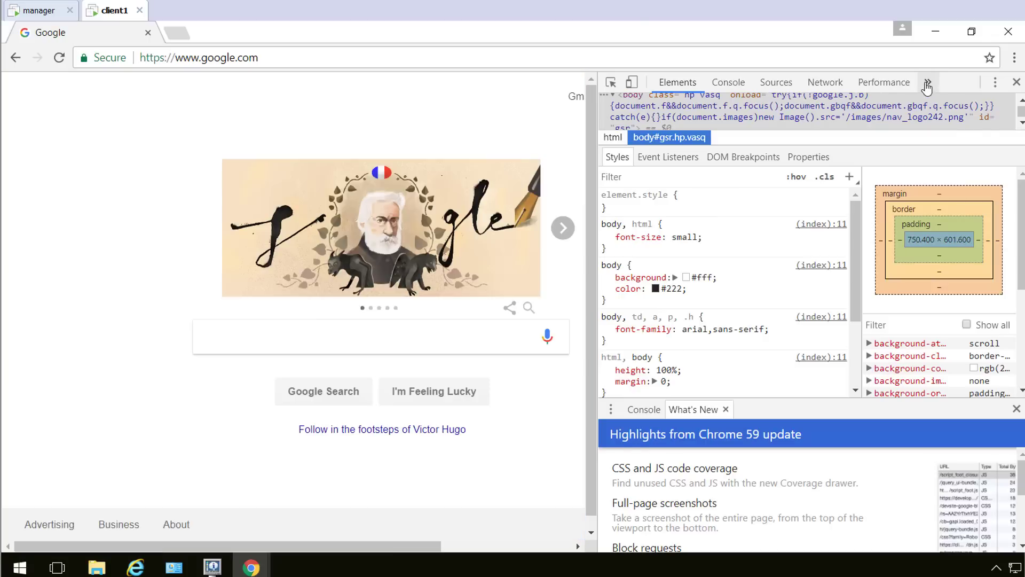
click(927, 82)
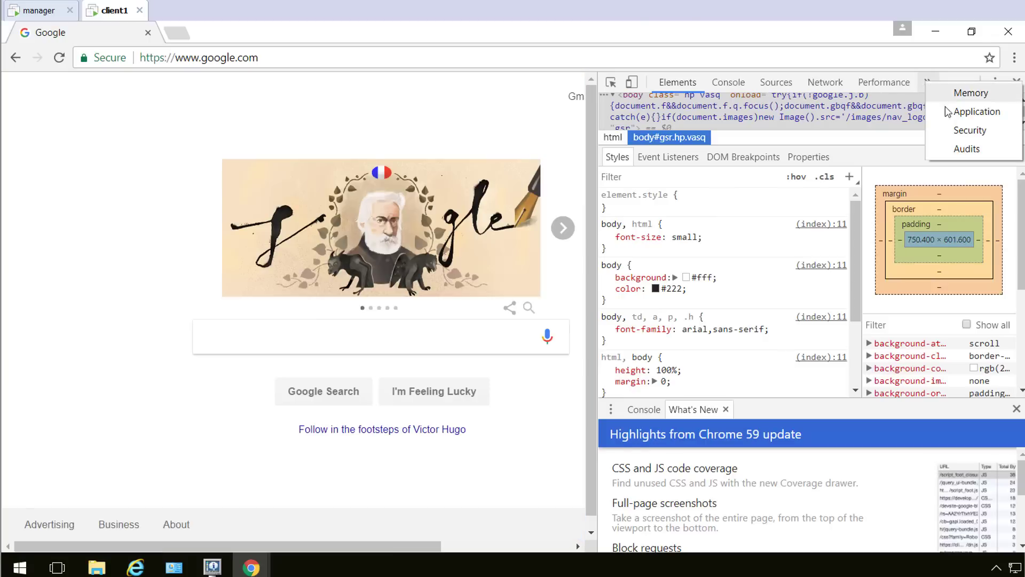
click(932, 130)
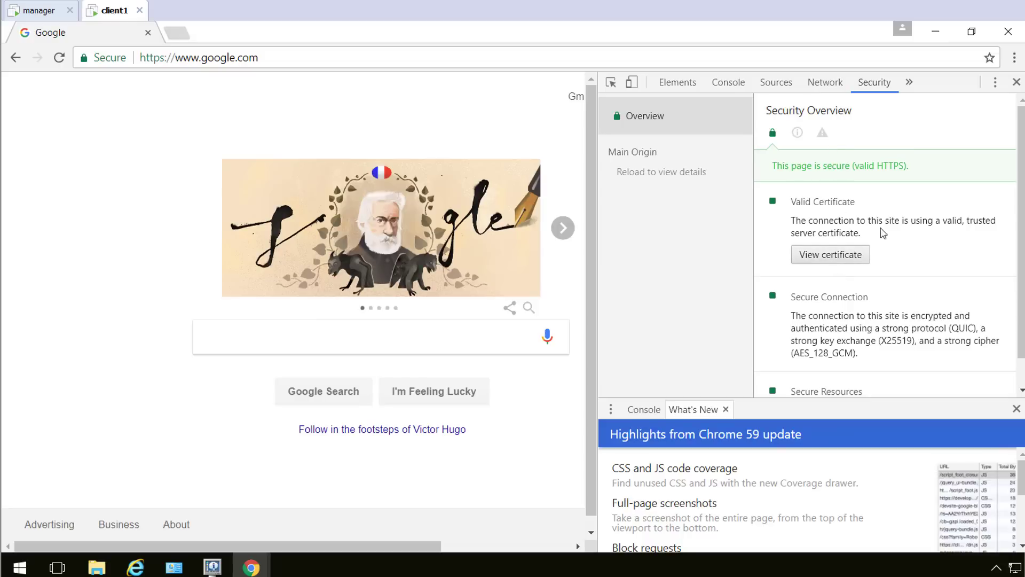
click(828, 257)
click(131, 61)
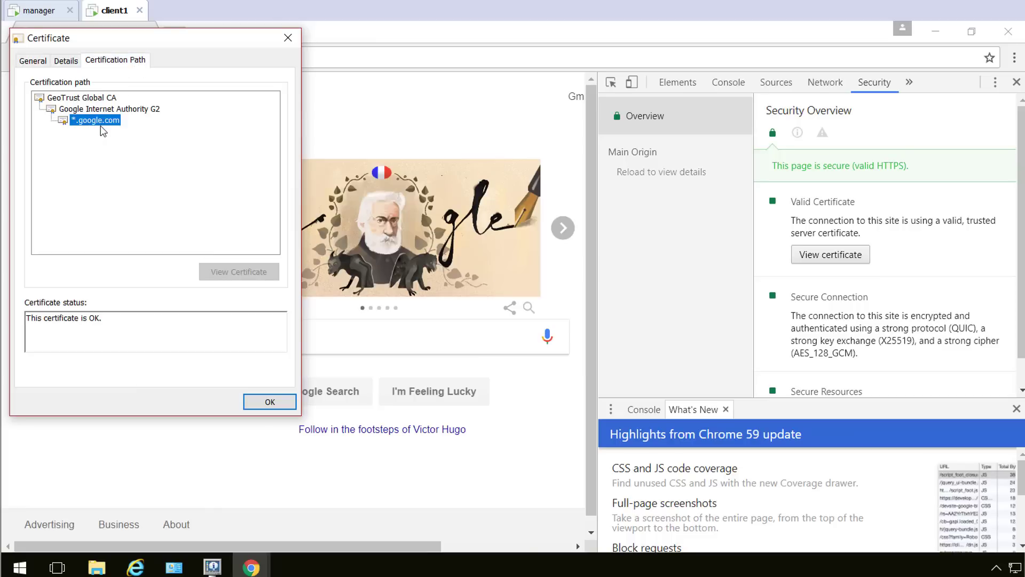
click(267, 401)
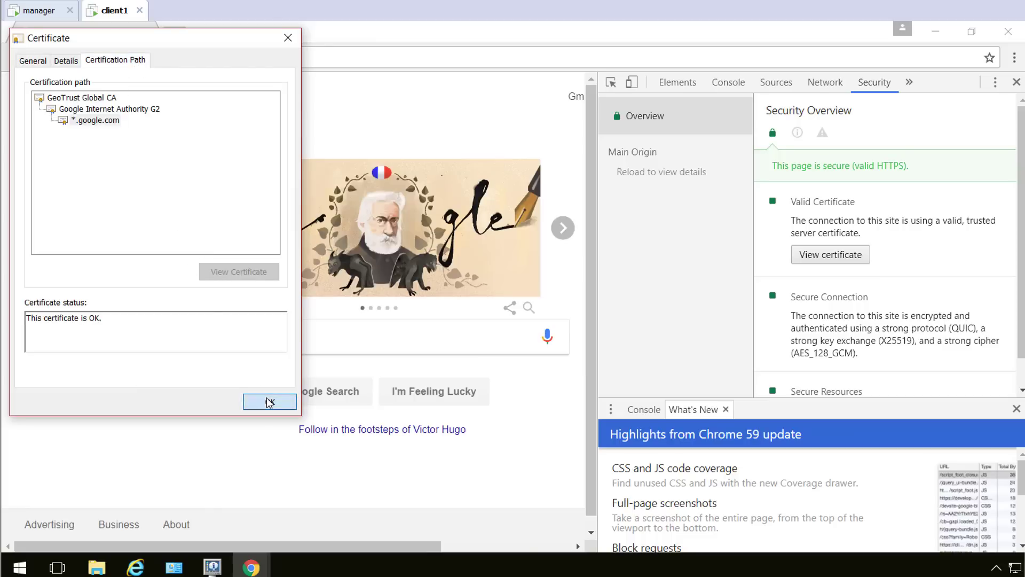
click(1015, 83)
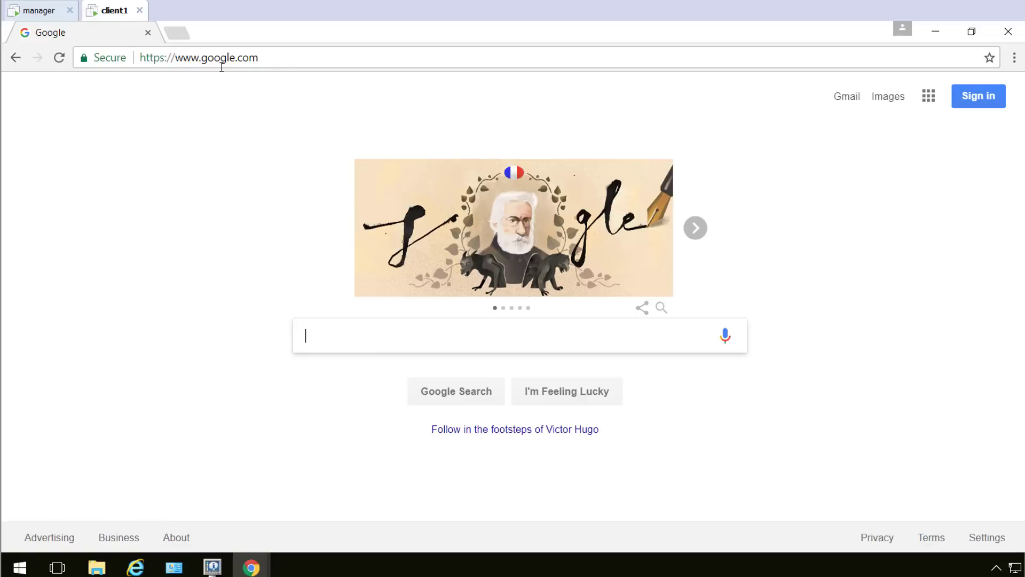
Browse to msn.com, then yahoo, then back to msn.com via the address bar.
click(285, 63)
text(msn.com)
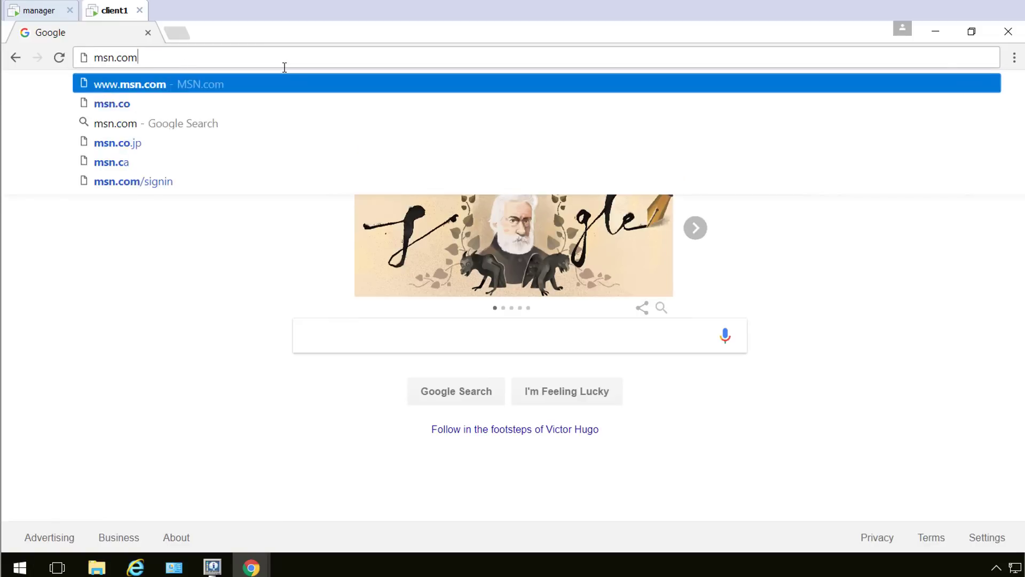
key(Return)
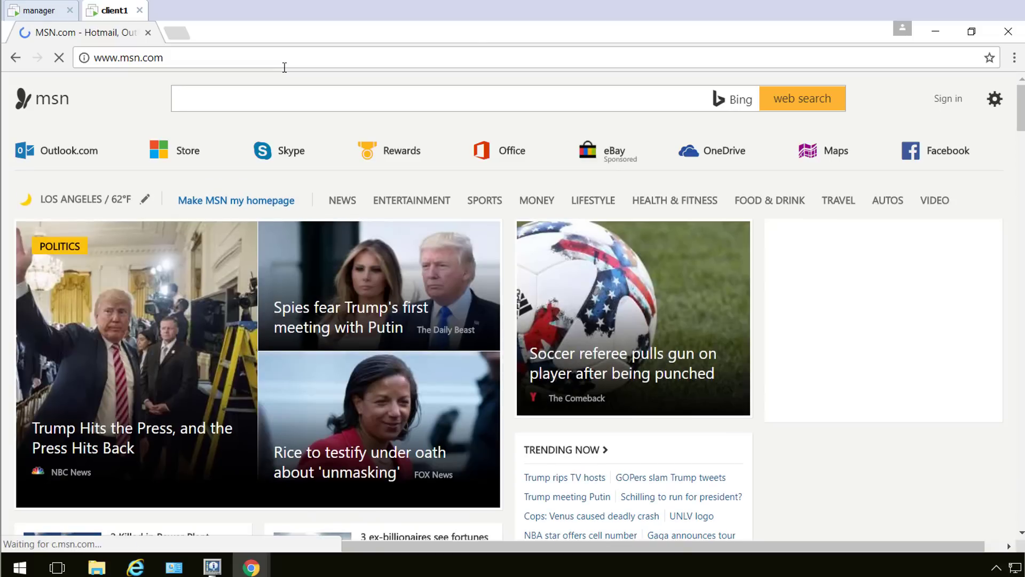
click(192, 61)
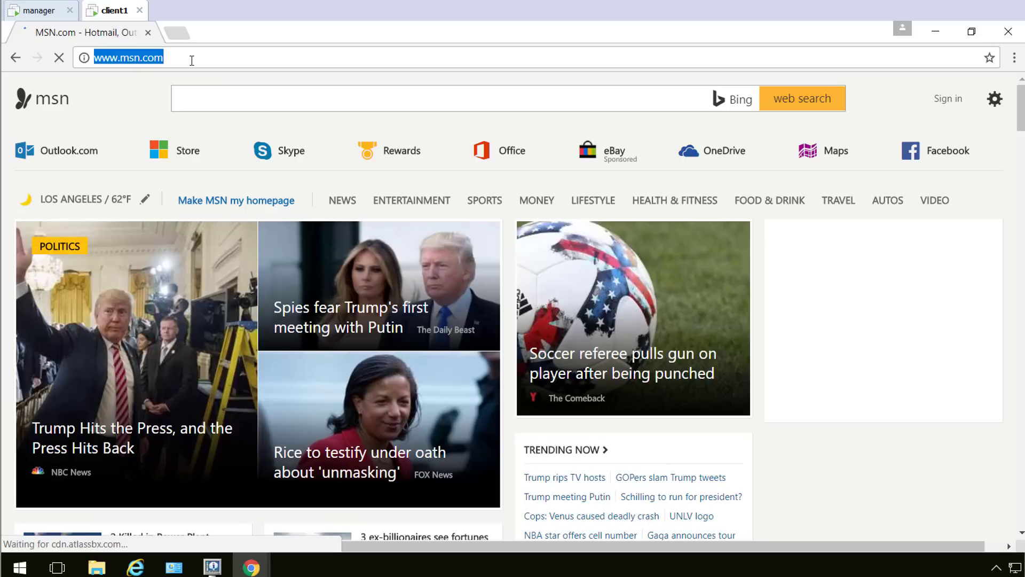
text(yahoo)
key(Return)
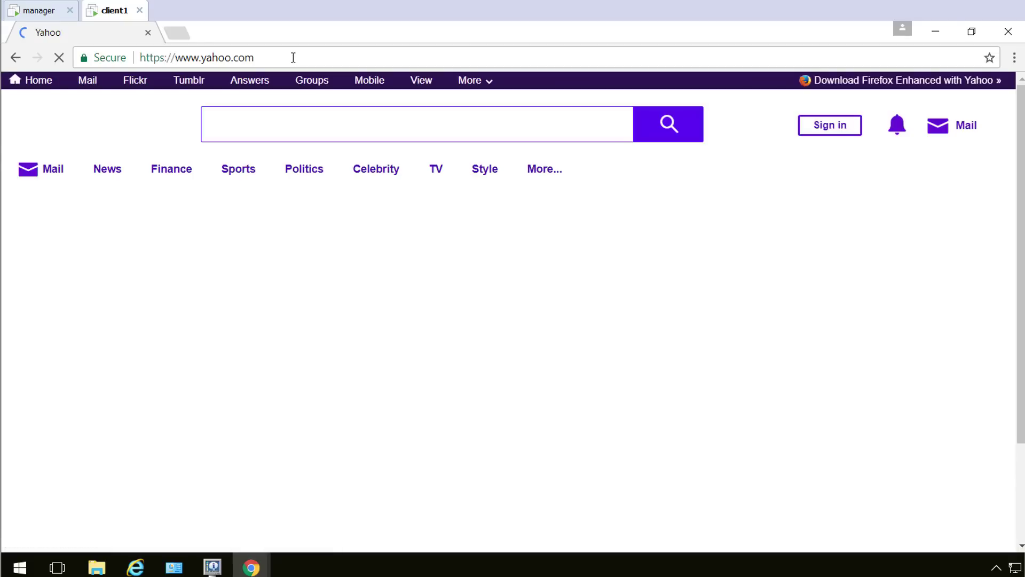
click(294, 57)
text(msn.com)
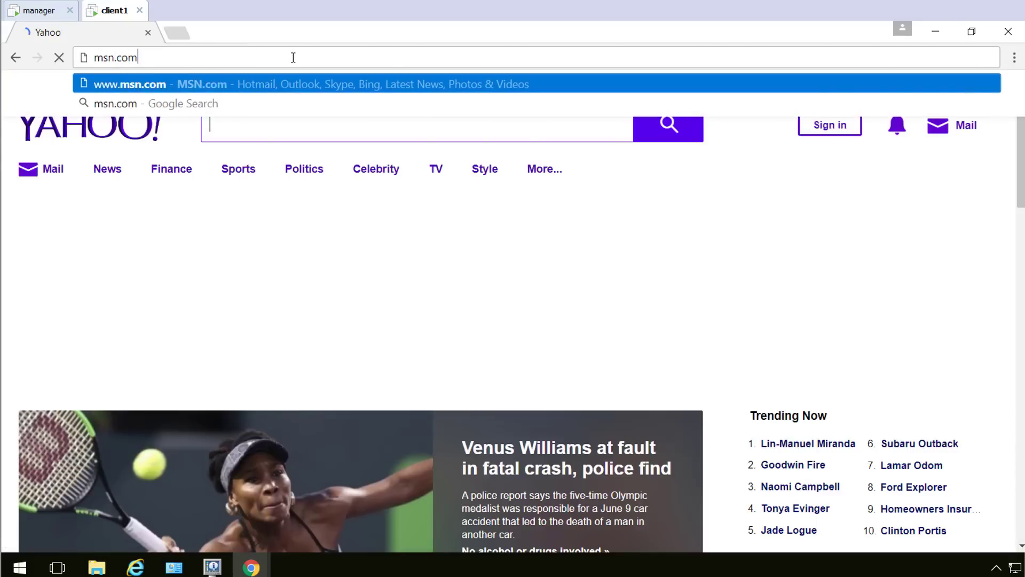
key(Return)
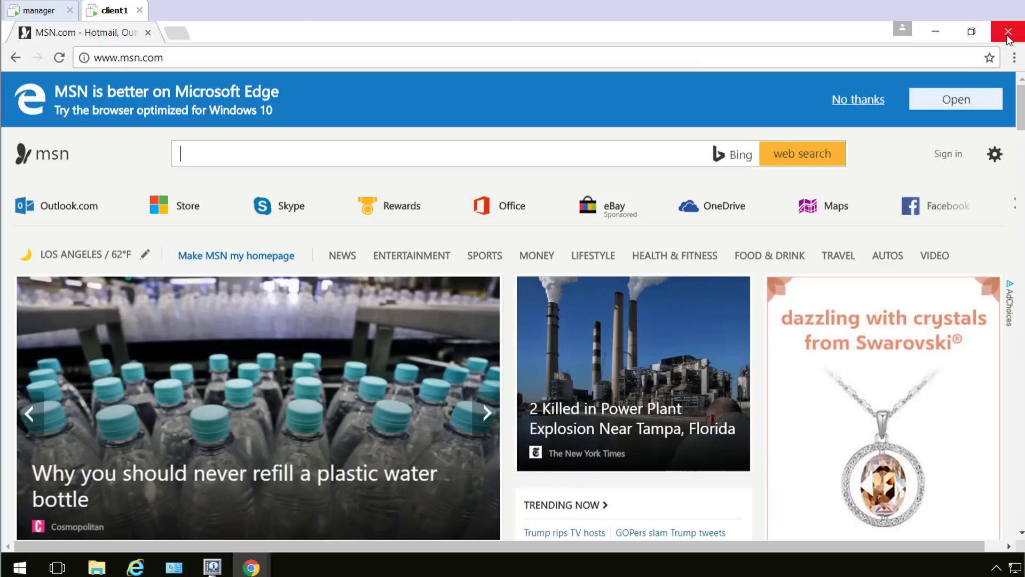
Load the Lagado proxy test page in Chrome on client1, replacing the MSN address.
mouse_move(254, 567)
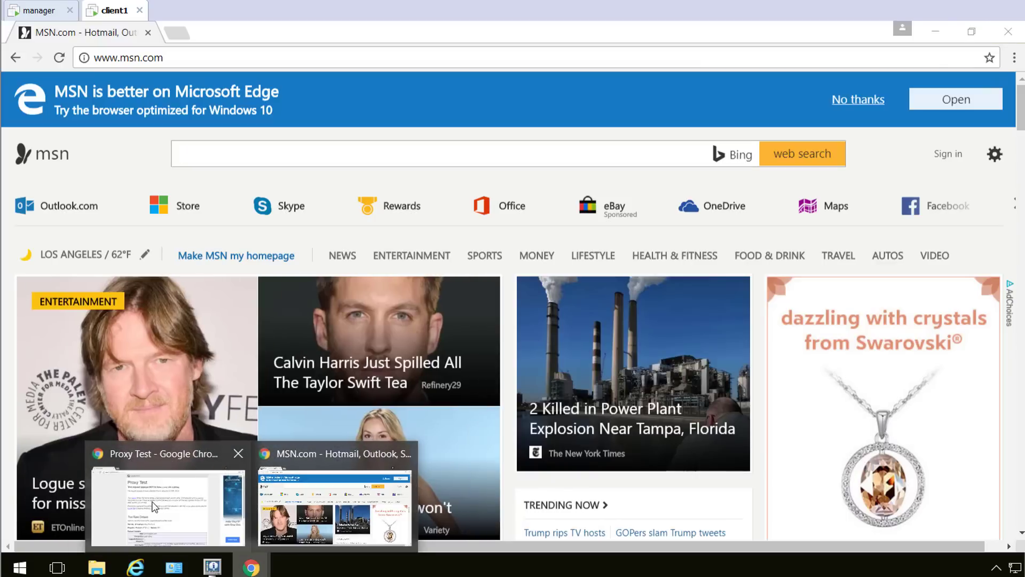
click(160, 496)
click(254, 58)
key(ctrl+c)
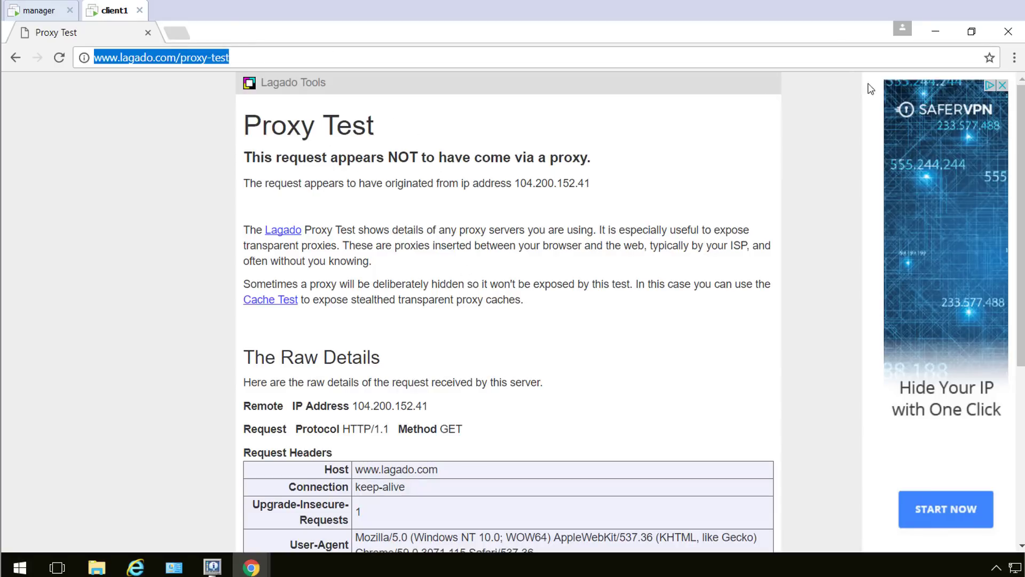
click(1008, 31)
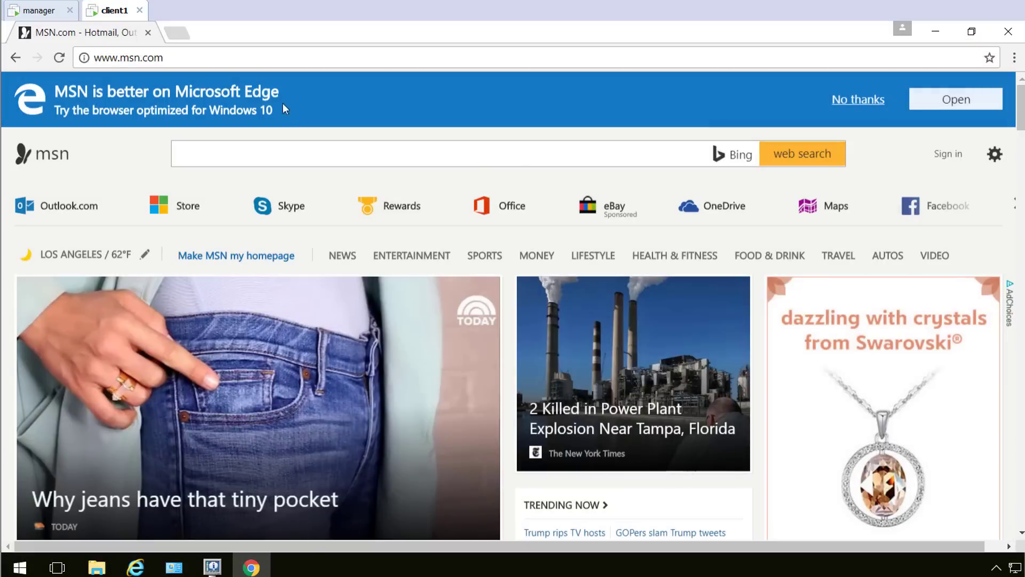
click(194, 57)
key(ctrl+v)
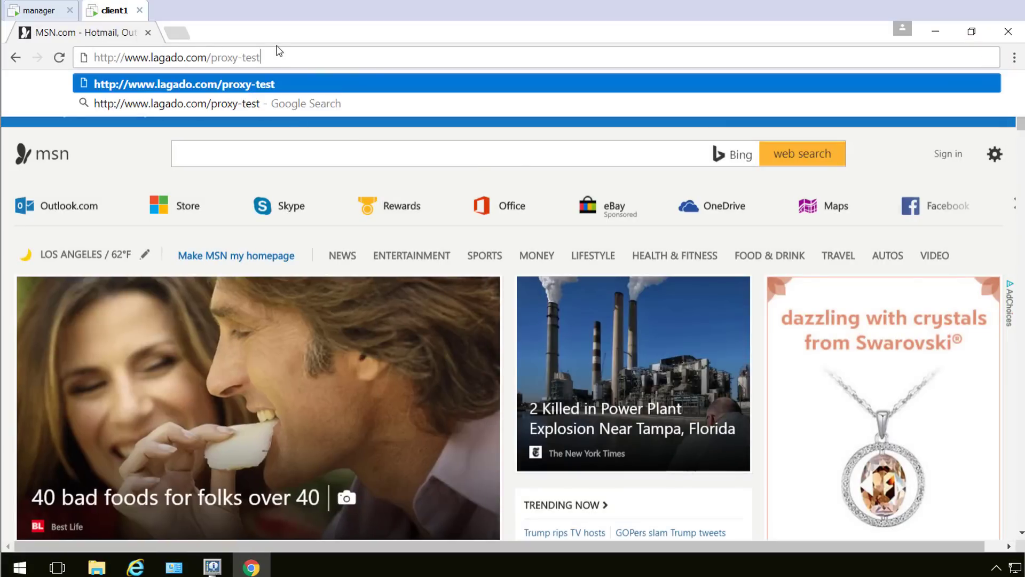
key(Return)
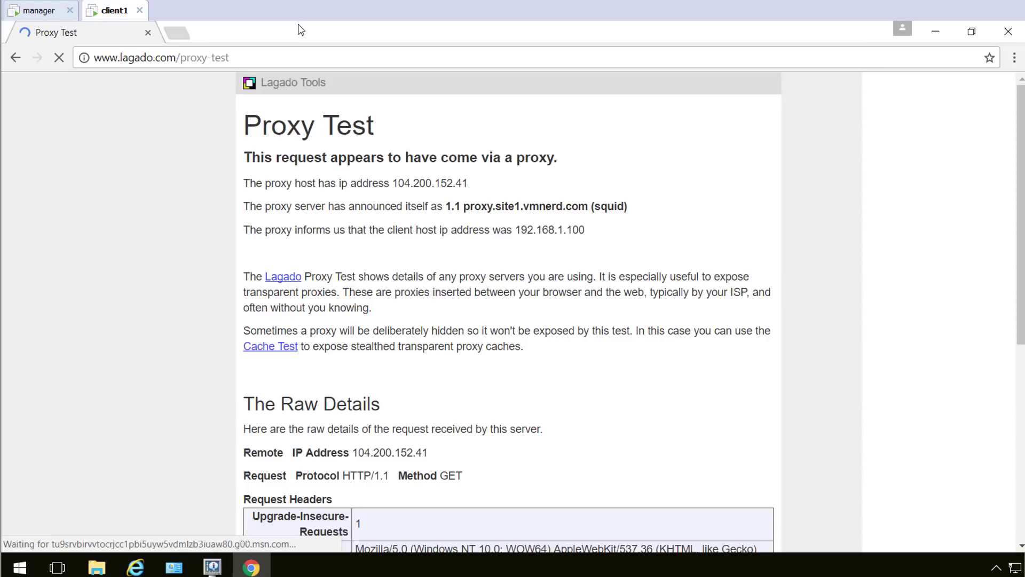
Check the results: Via header shows proxy.site1.vmnerd.com (squid), X-Forwarded-For 192.168.1.100; then close Chrome.
drag(273, 158, 585, 163)
click(586, 164)
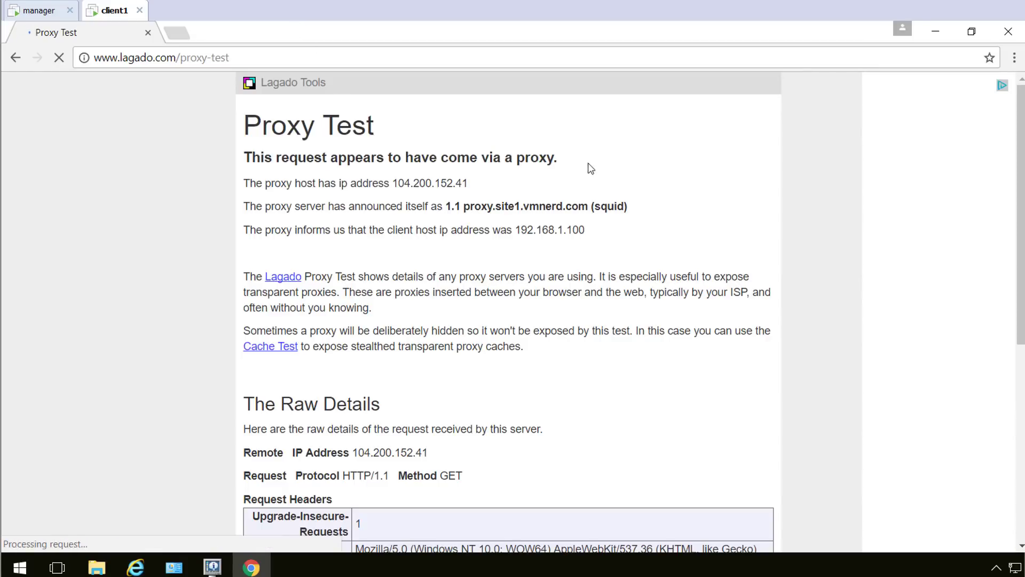
drag(262, 208, 624, 208)
click(621, 238)
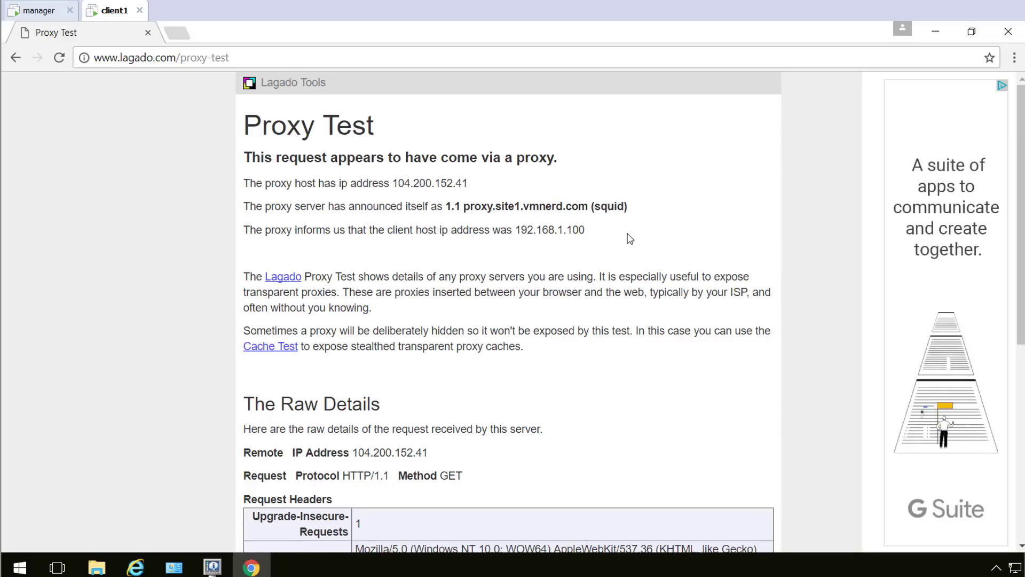
scroll(630, 239, down, 3)
scroll(630, 239, down, 4)
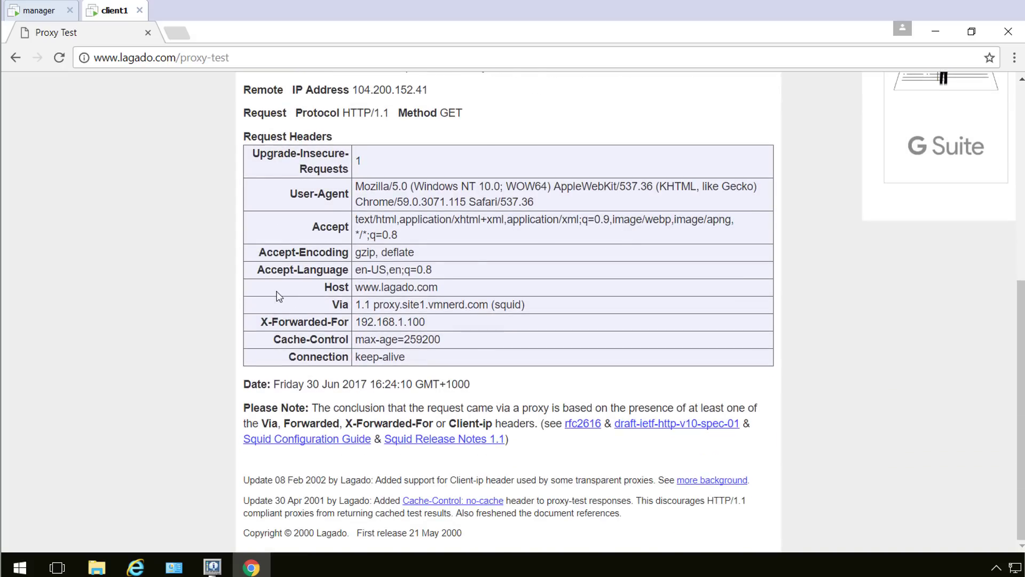
drag(437, 323, 336, 304)
drag(284, 423, 484, 425)
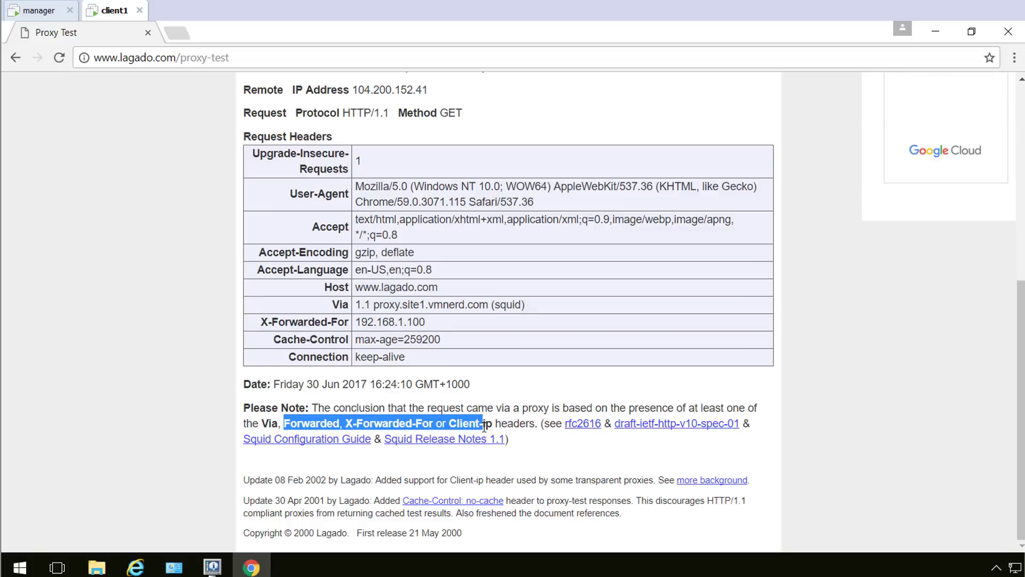
click(516, 343)
drag(474, 356, 470, 288)
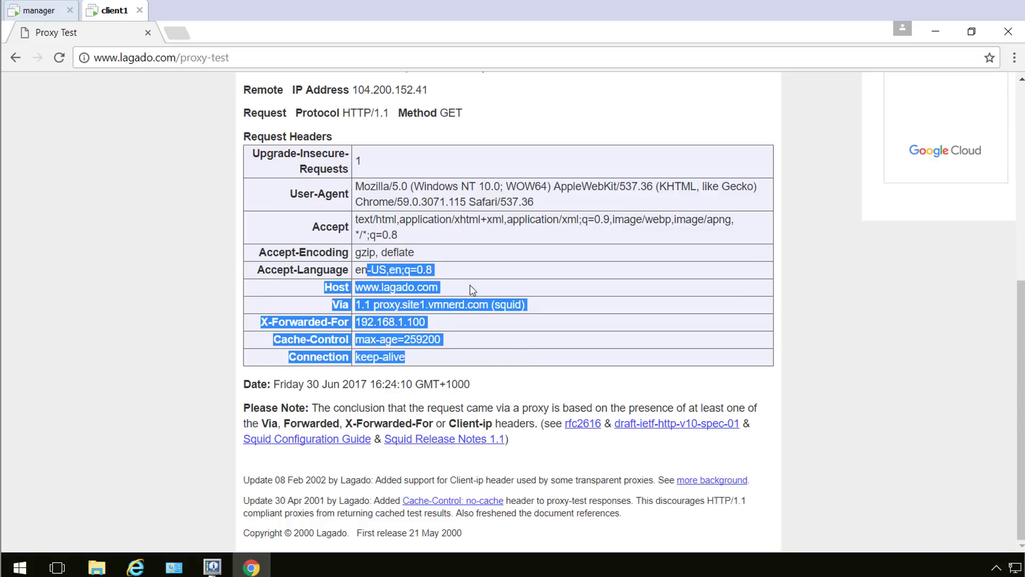
click(519, 288)
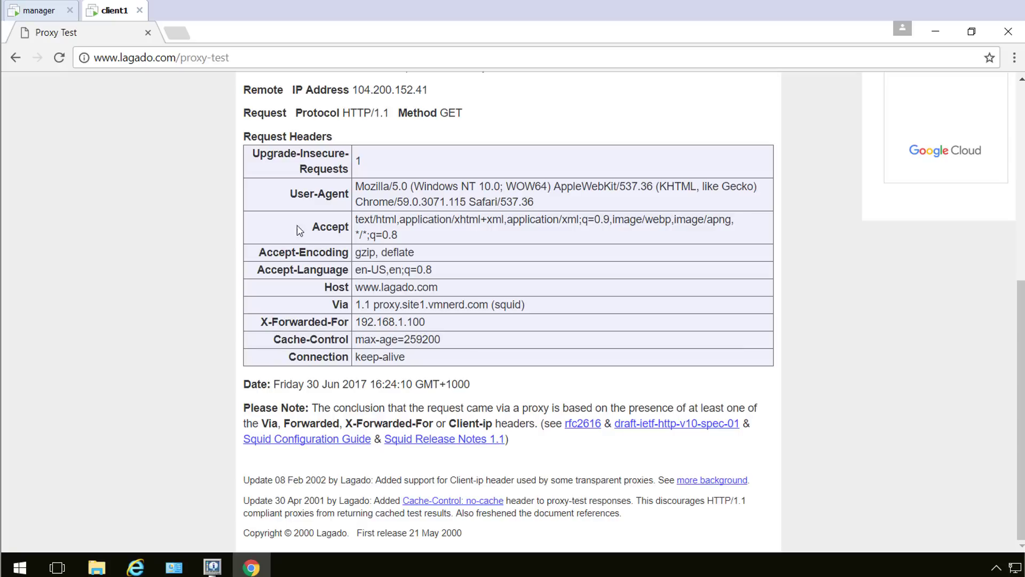
click(147, 33)
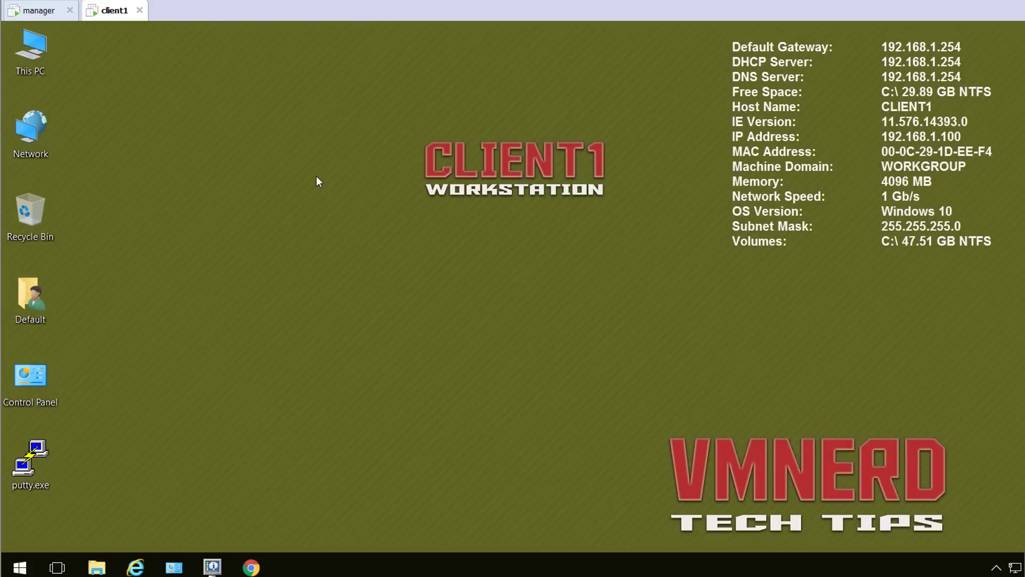
On the manager, delete the Default allow LAN IPv6 rule under Firewall > Rules > LAN and apply.
click(41, 11)
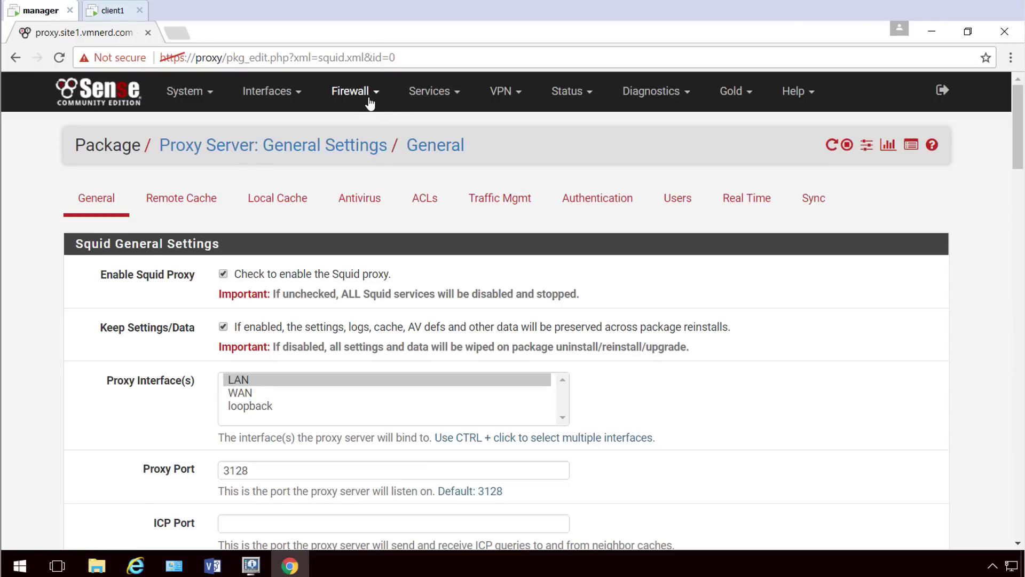
click(353, 91)
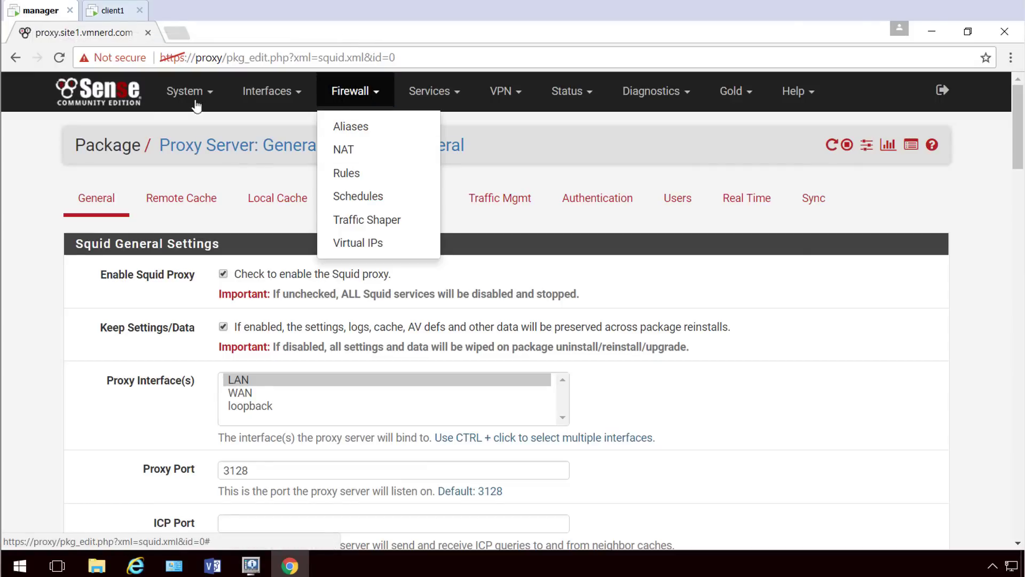
click(348, 175)
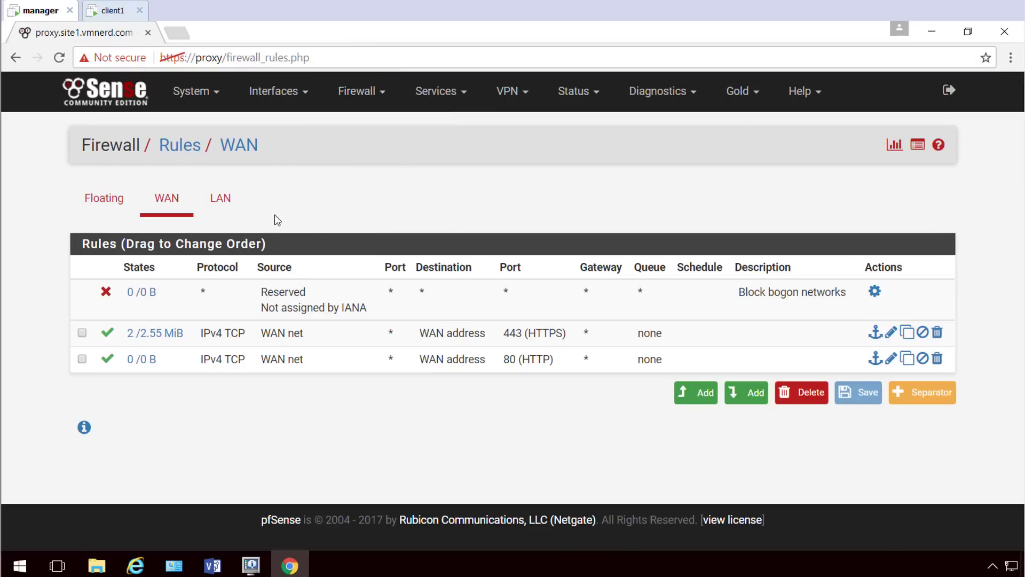
click(225, 198)
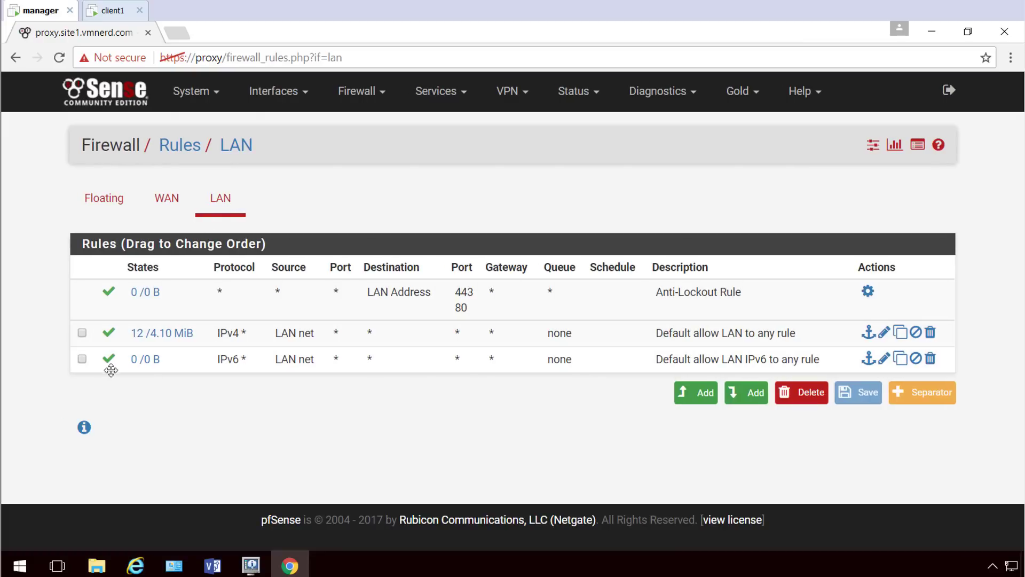
click(82, 358)
click(801, 393)
click(585, 150)
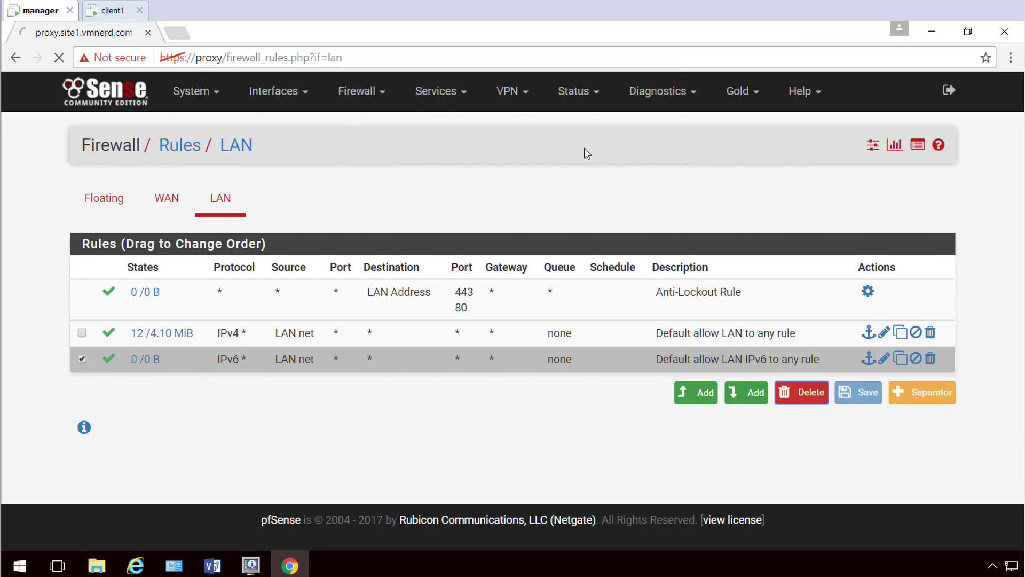
click(895, 212)
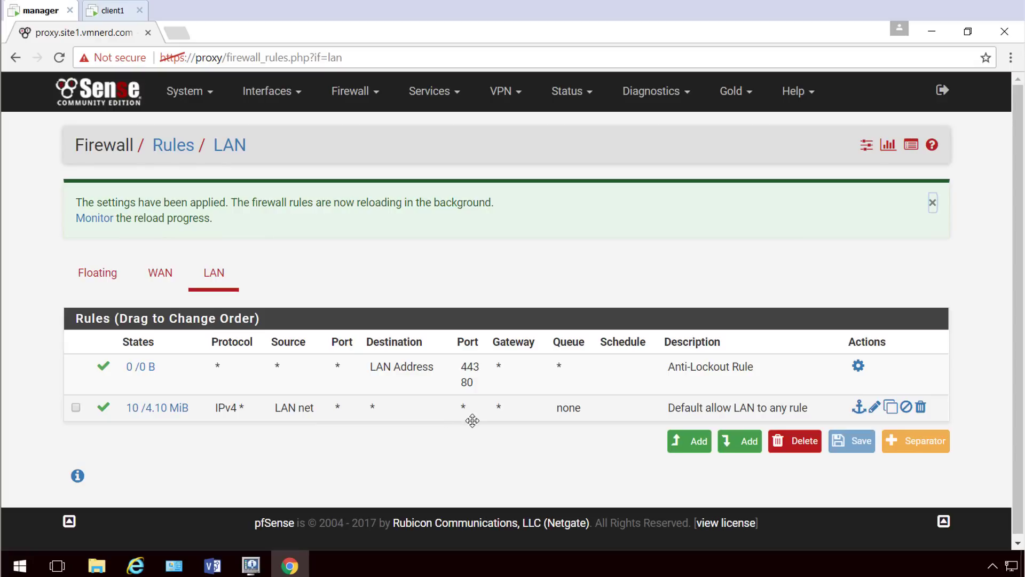
Change the Default allow LAN IPv4 rule's destination from any to LAN net, then save and apply.
click(876, 409)
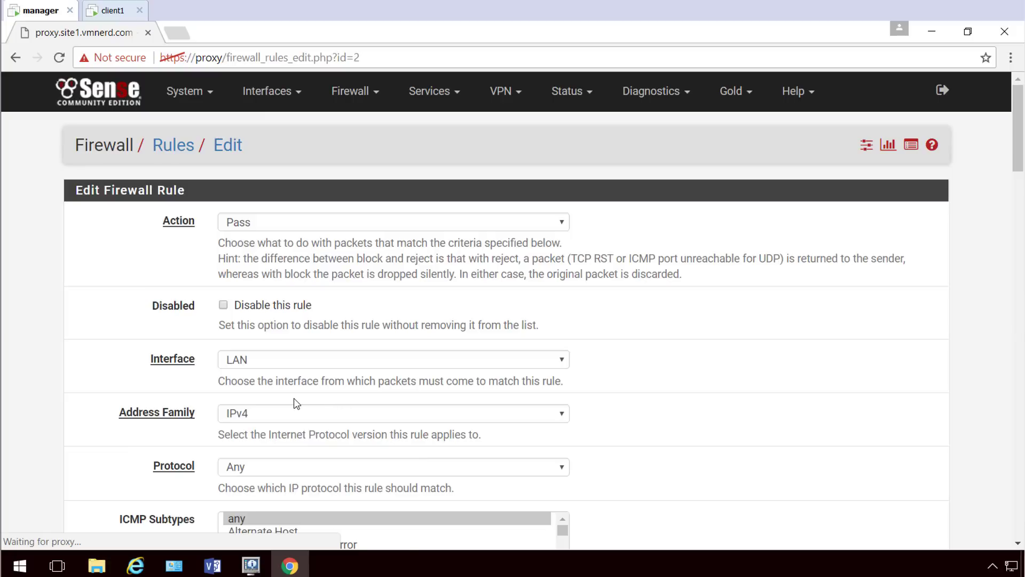
scroll(297, 403, down, 6)
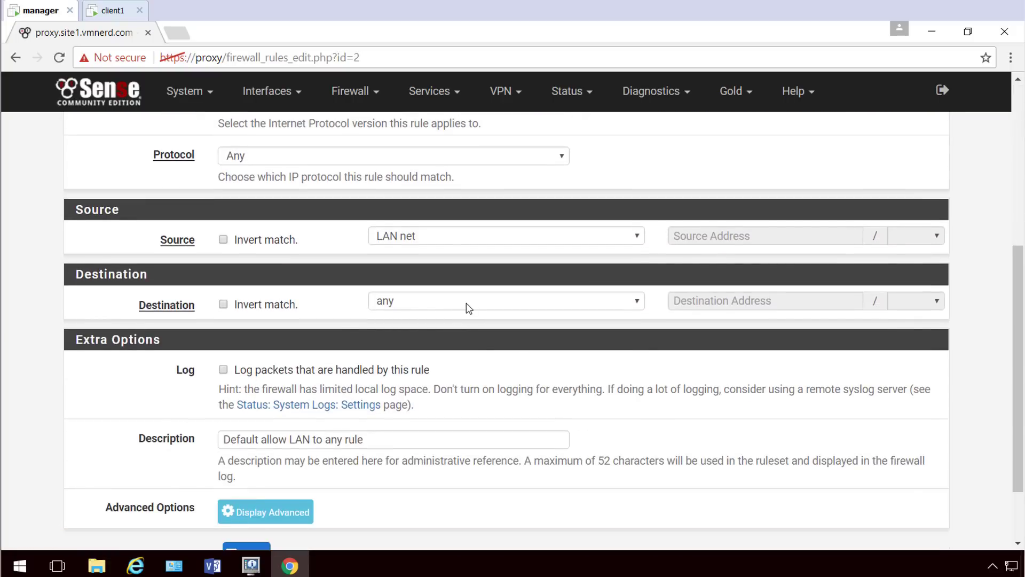
click(468, 304)
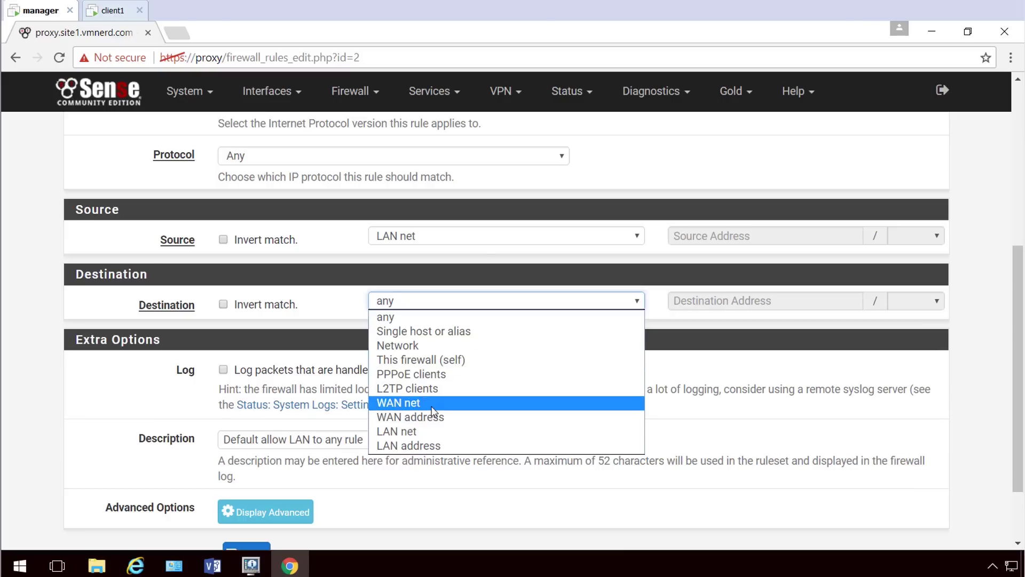
click(426, 430)
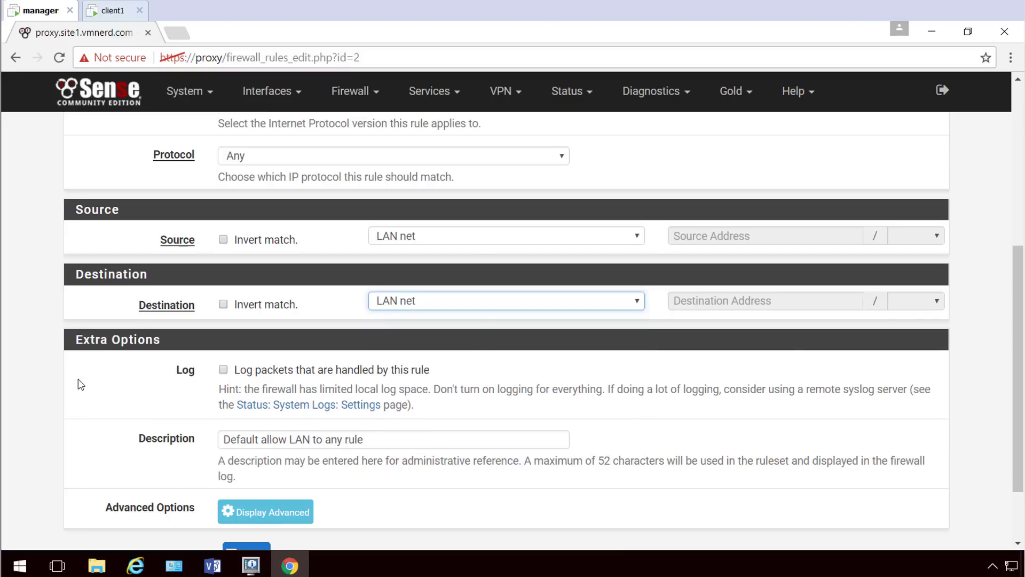
scroll(80, 384, down, 2)
click(249, 470)
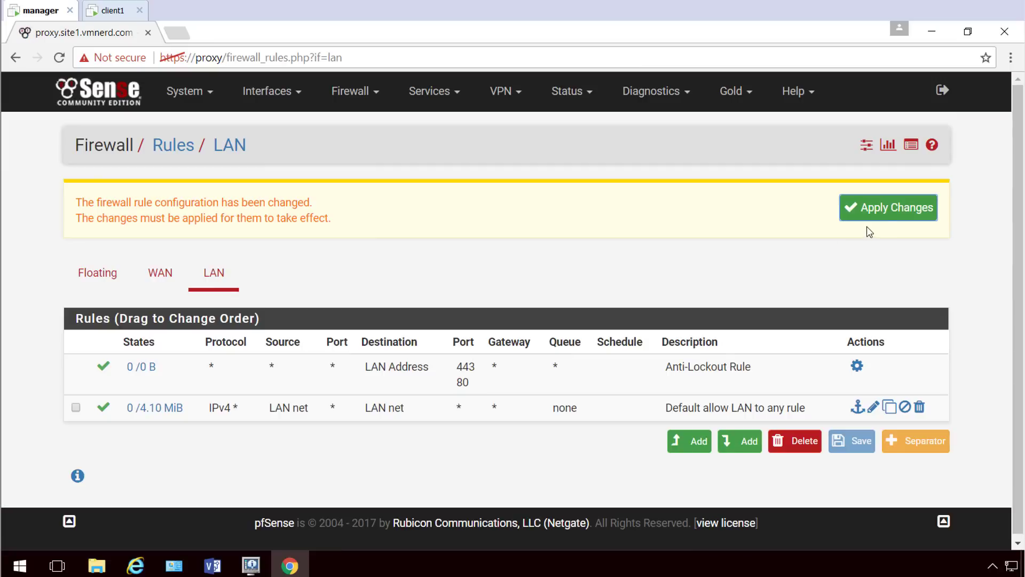
click(884, 212)
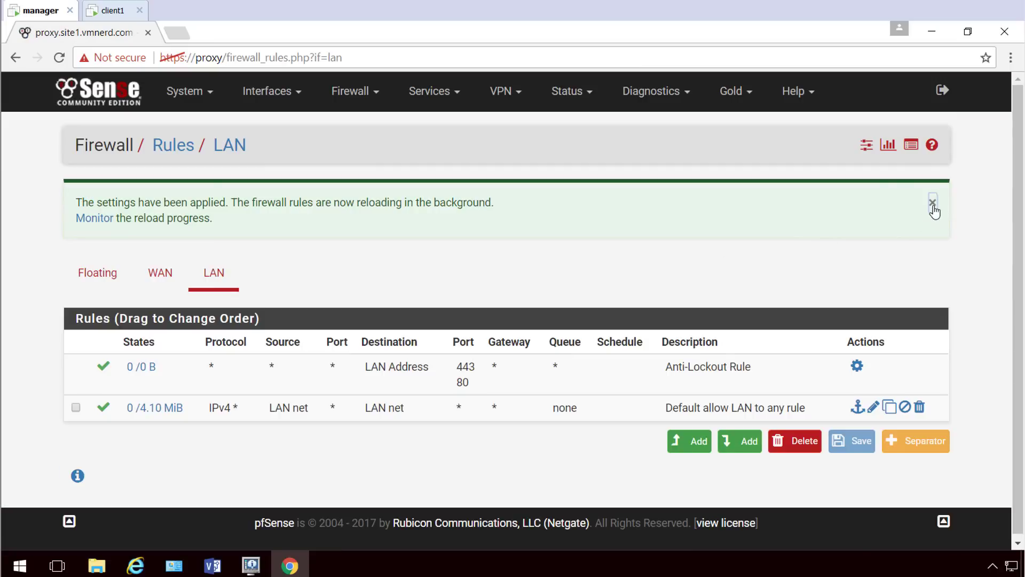
click(932, 202)
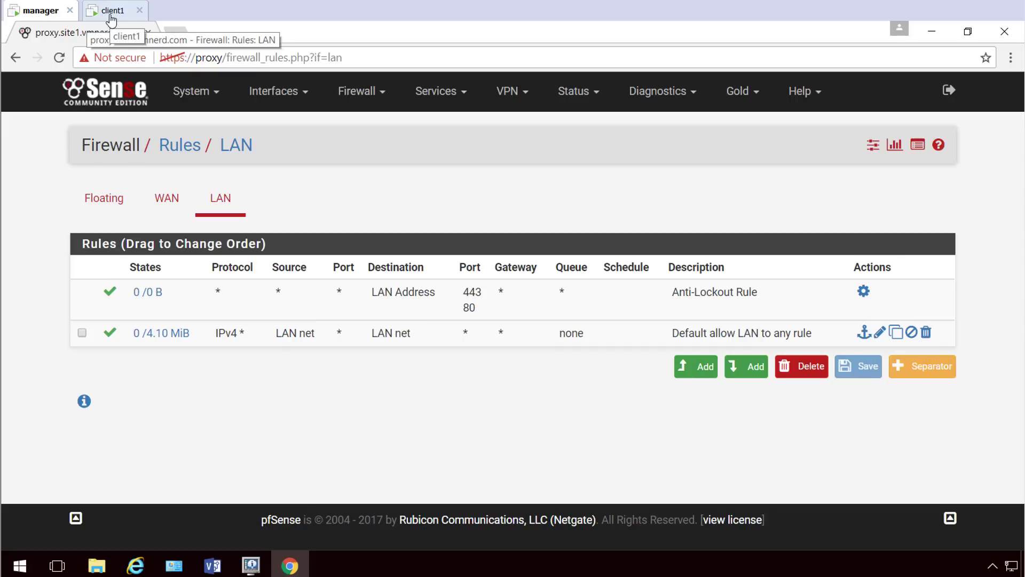
Browse to yahoo.com in Chrome on client1, then close the browser window.
click(111, 11)
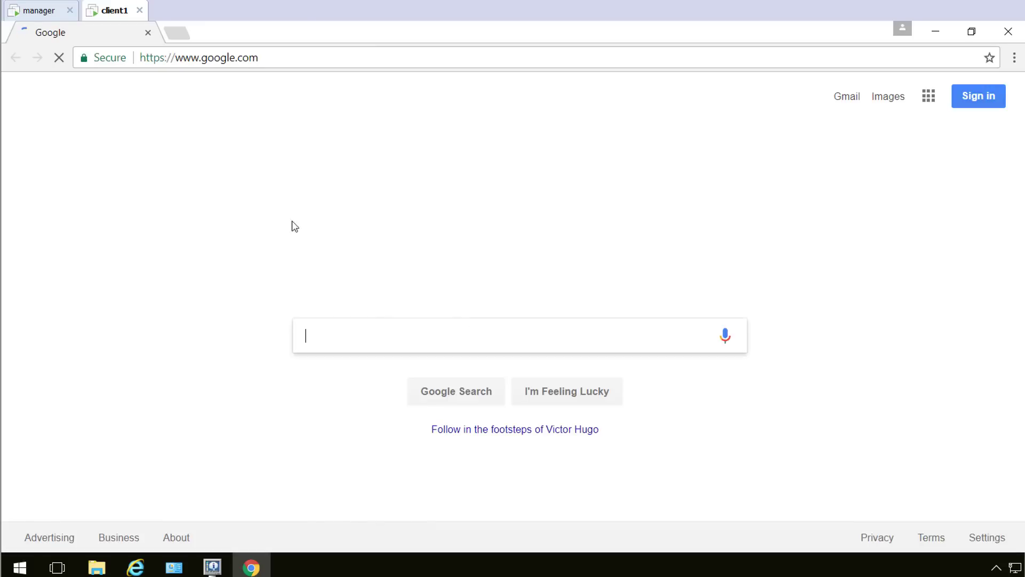
click(315, 60)
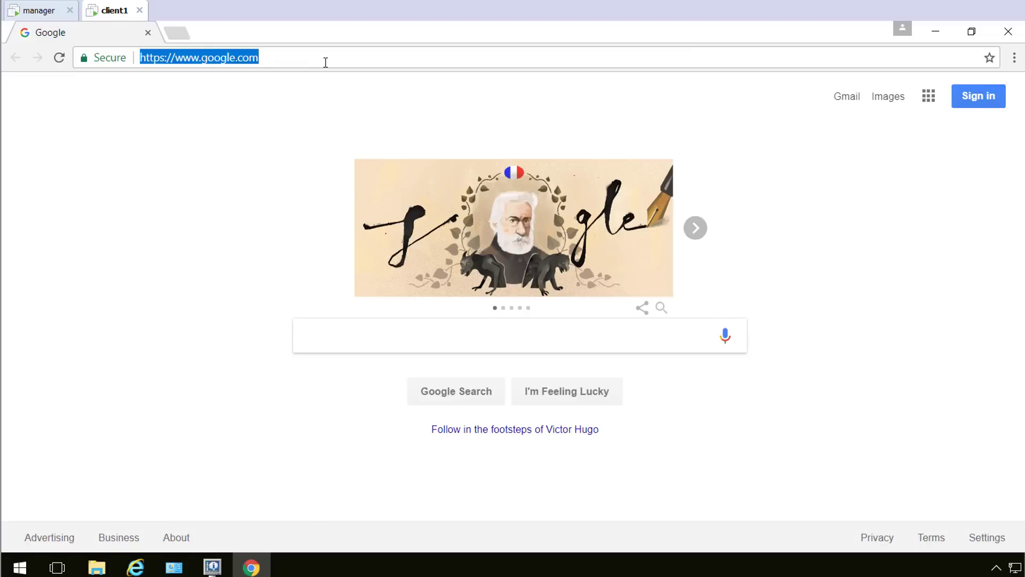
text(yahoo.com)
key(Return)
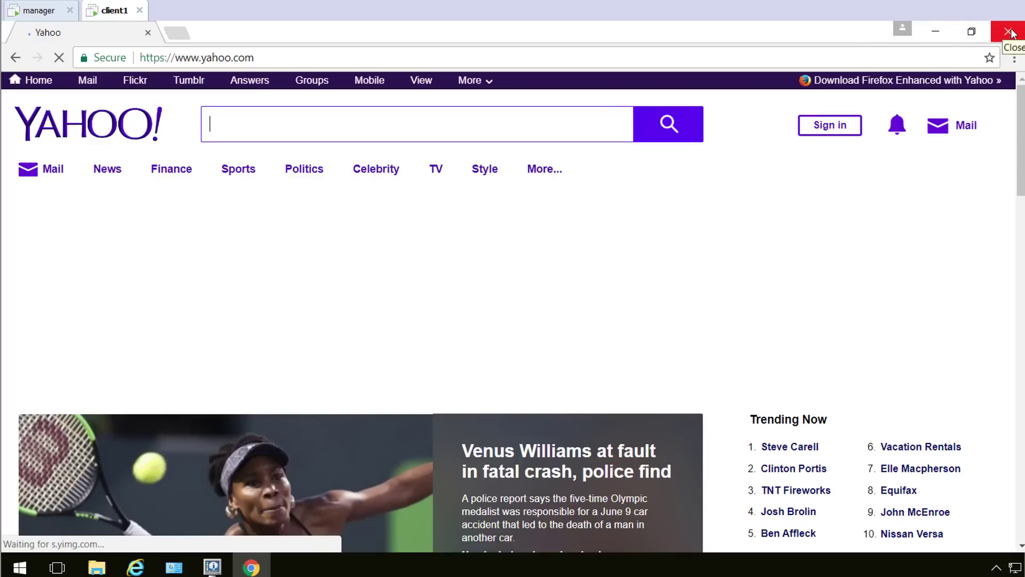
click(1011, 33)
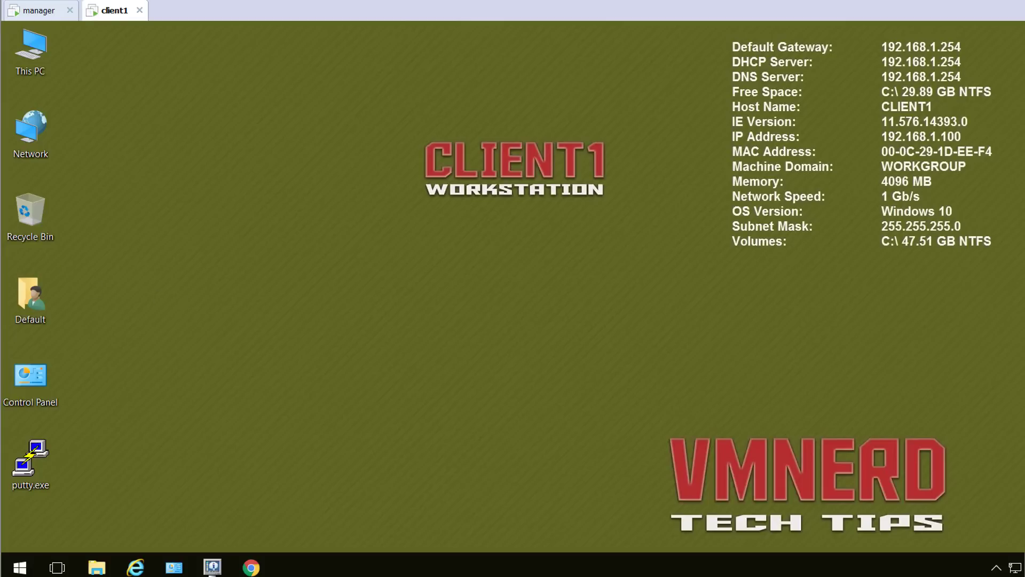
On the manager, go to Services > Squid Proxy Server and show the ACLs tab.
click(40, 14)
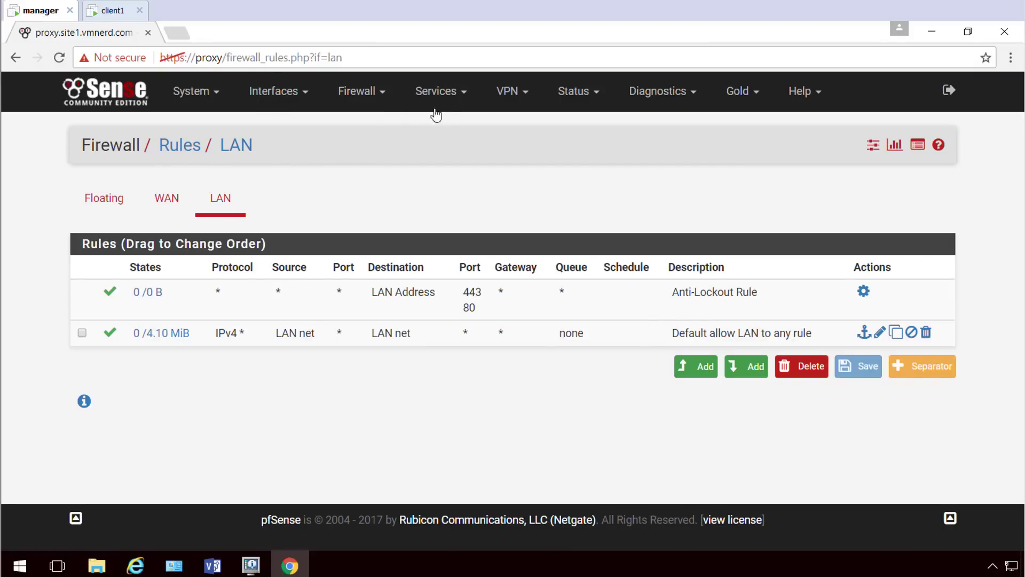
click(464, 96)
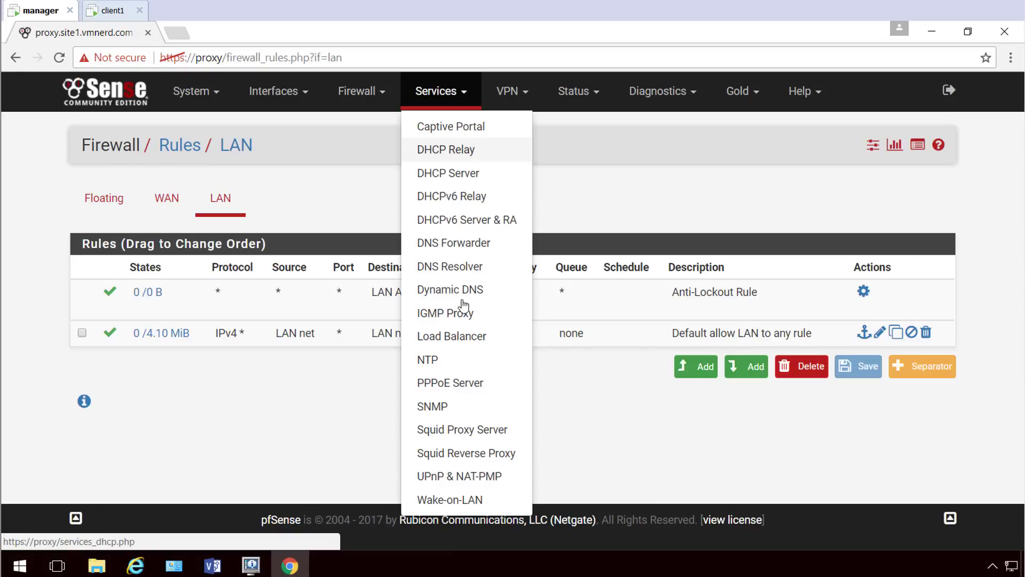
click(481, 435)
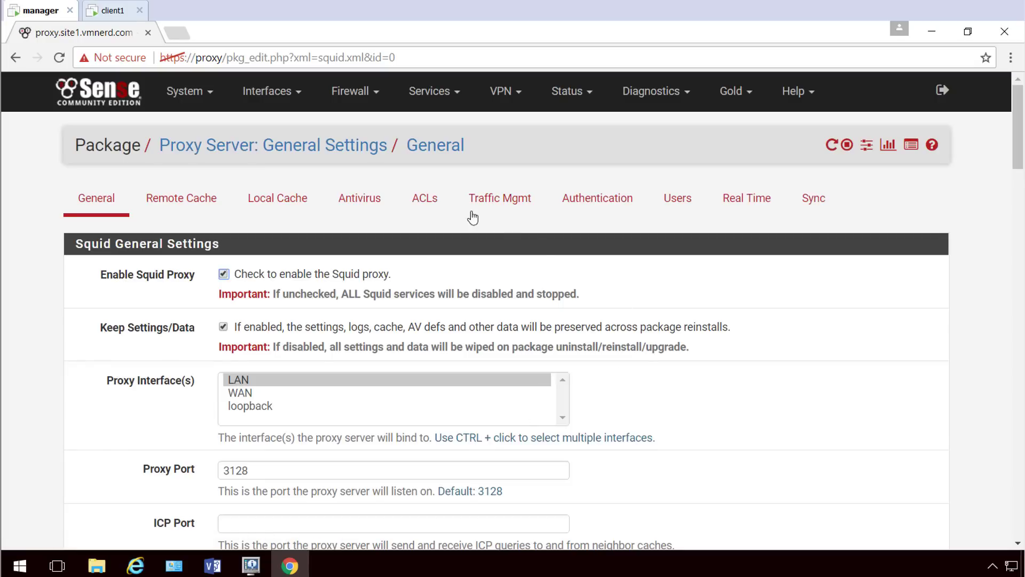
click(435, 208)
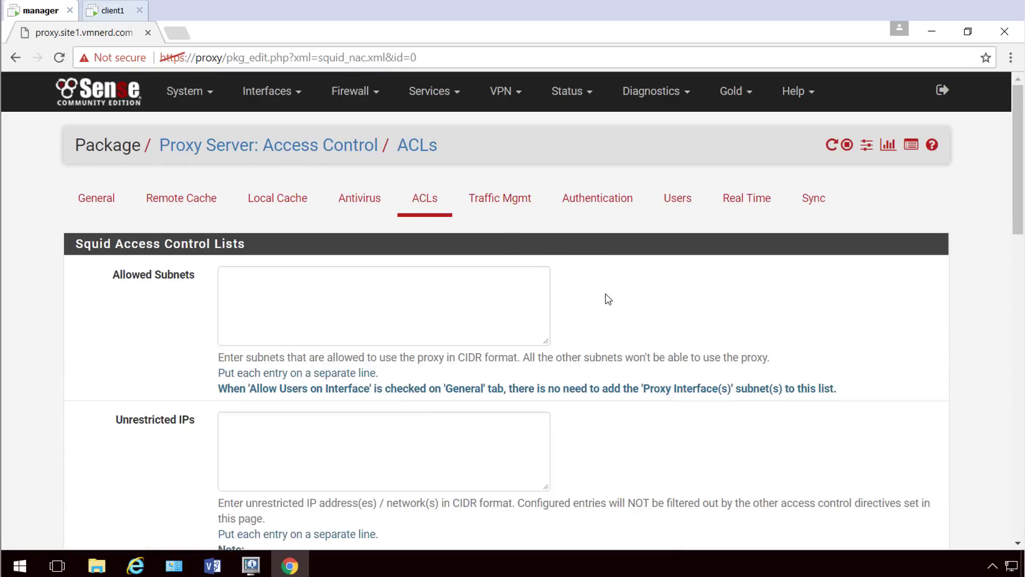
scroll(595, 285, down, 5)
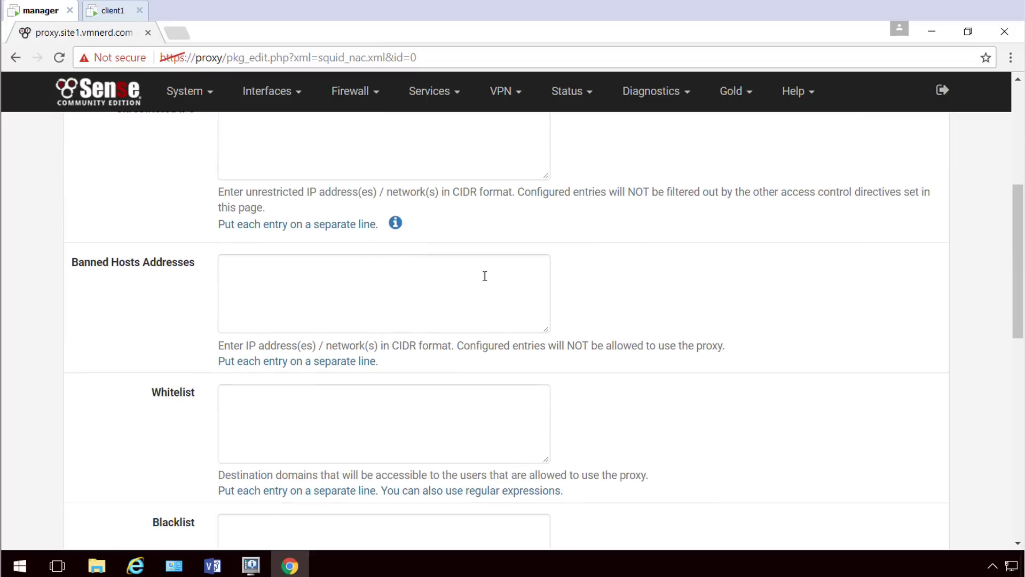